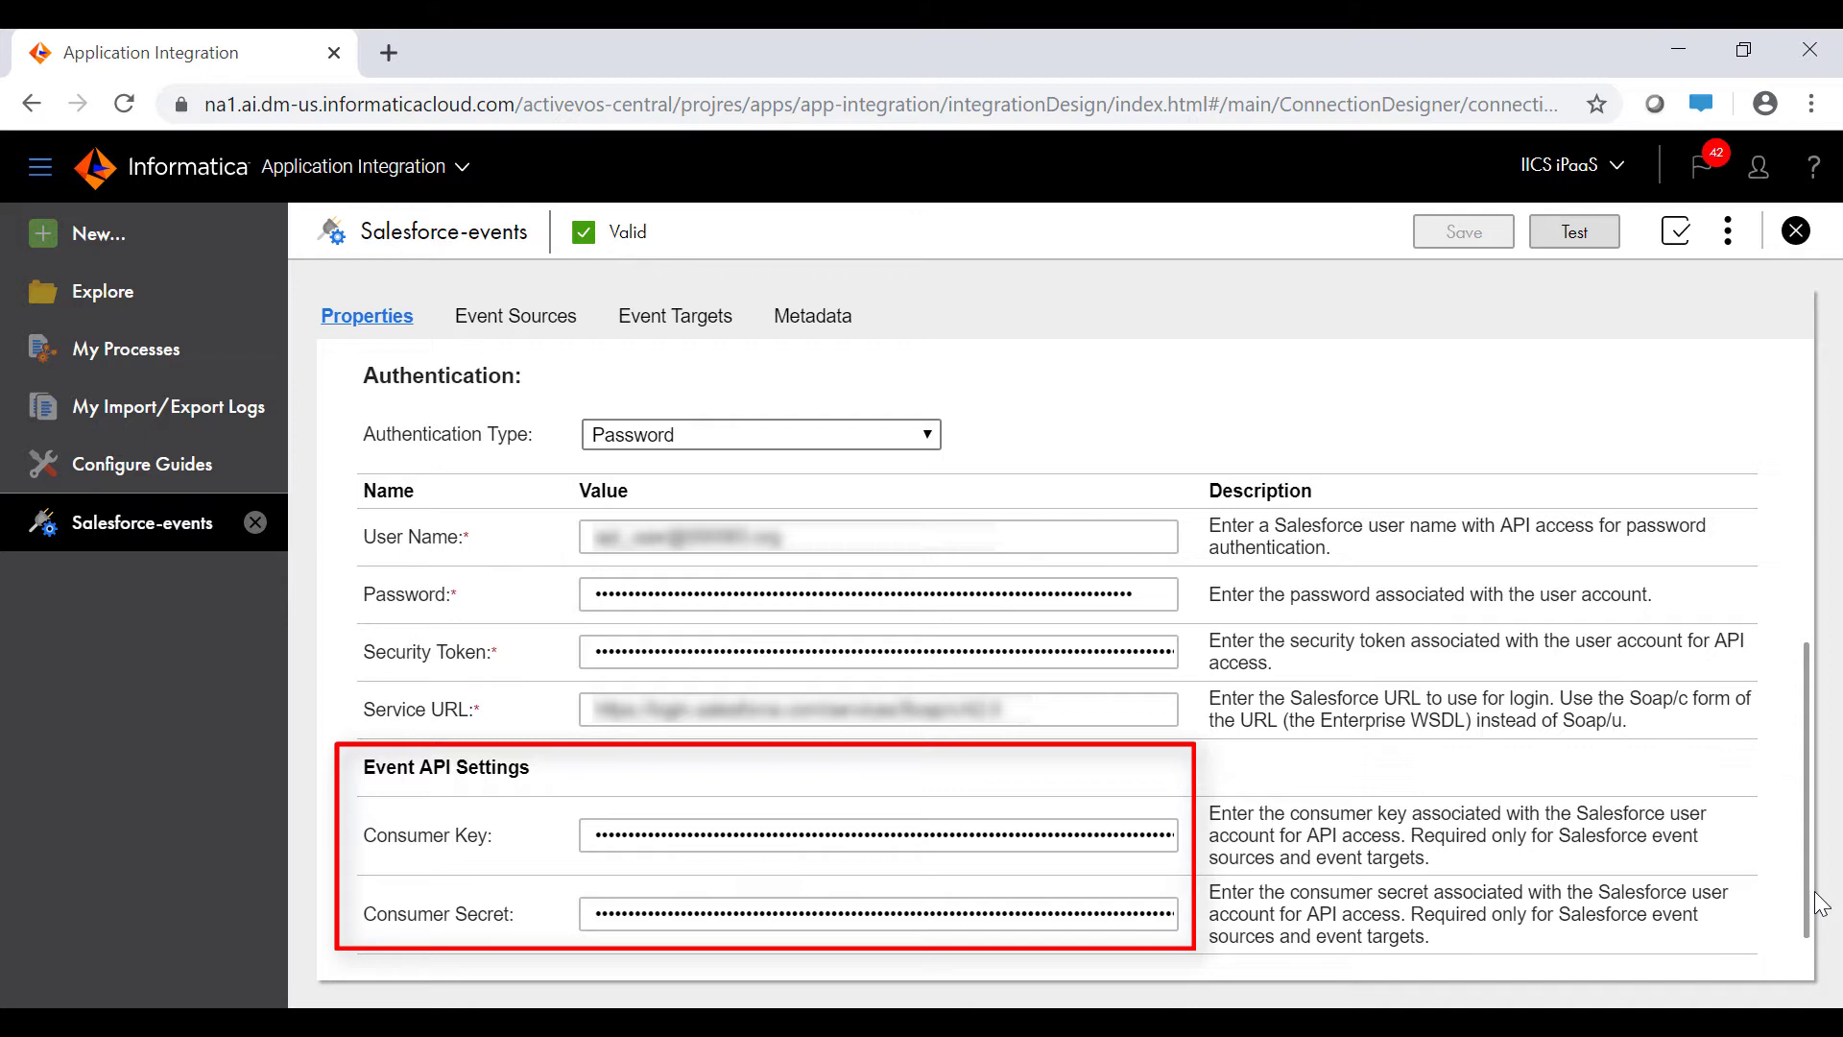
- Show the Salesforce-events connection's event sources, including DemoPlatformEventSource
{"action": "left_click", "coordinate": [512, 317]}
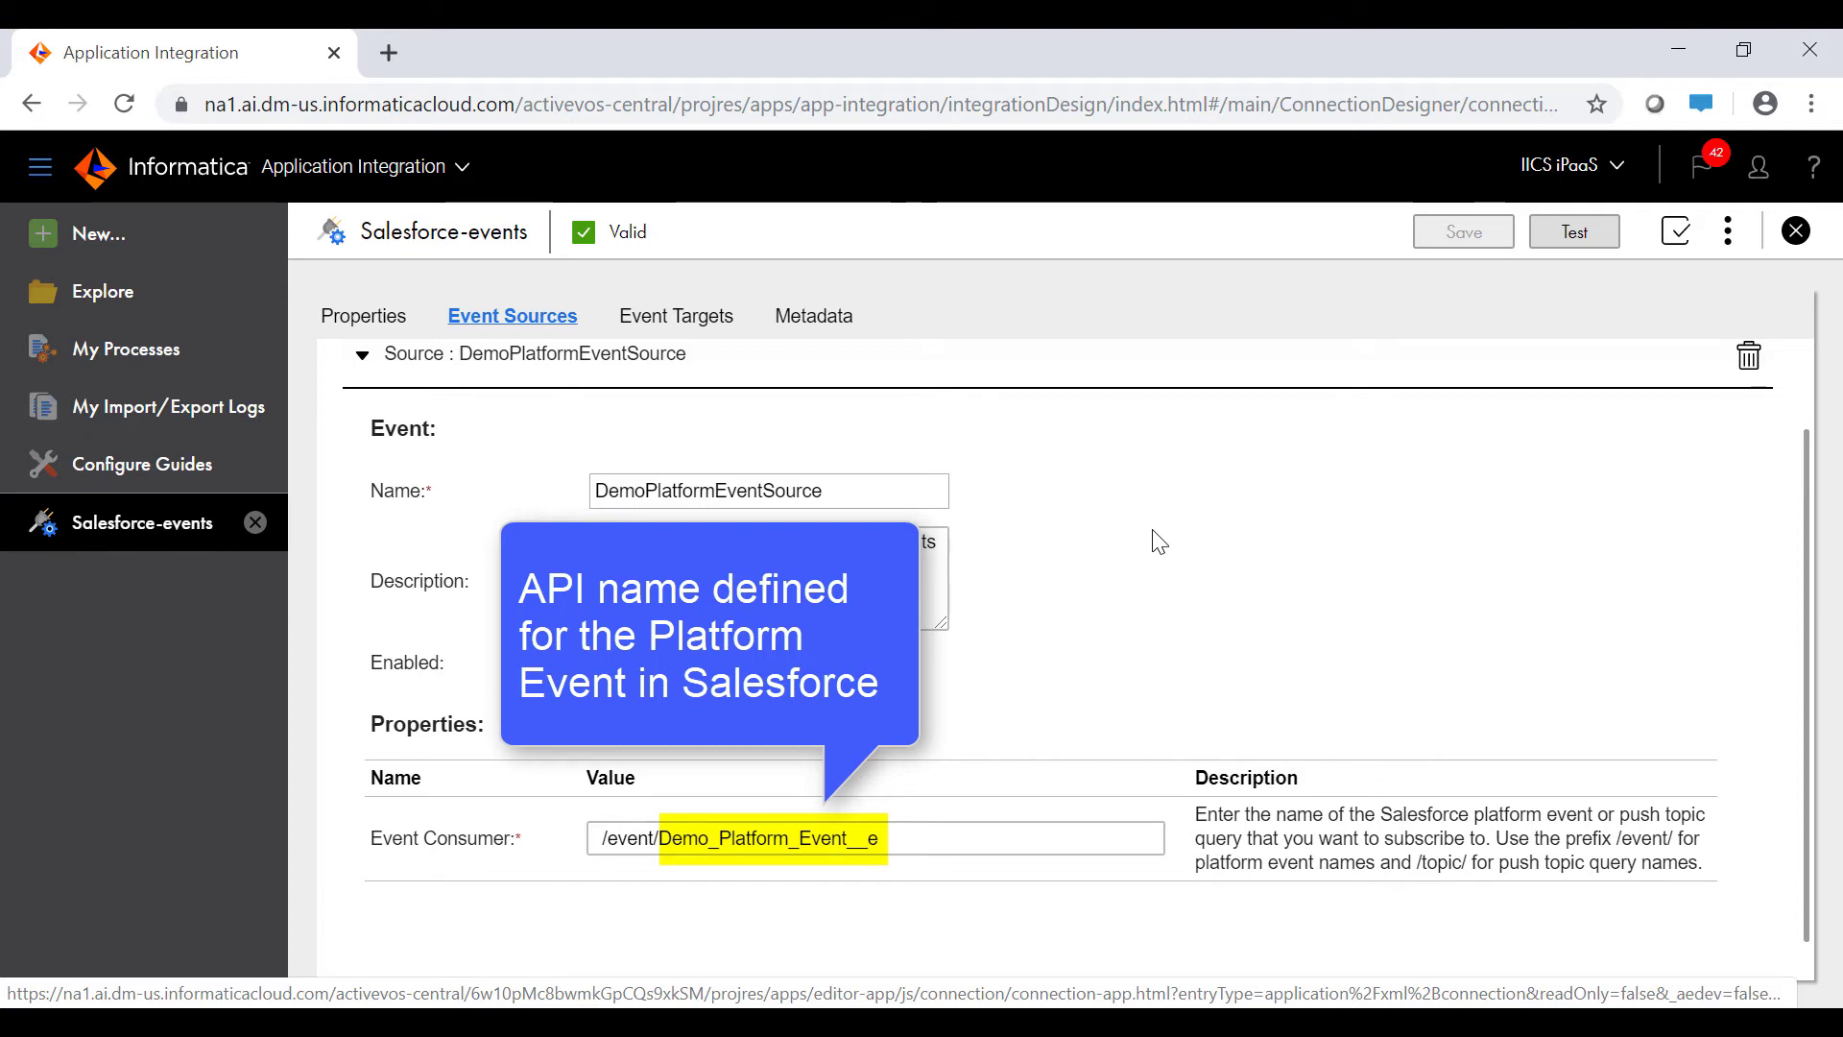
- Review the connection's Event Targets and Metadata tabs, scrolling through the metadata actions
{"action": "left_click", "coordinate": [715, 336]}
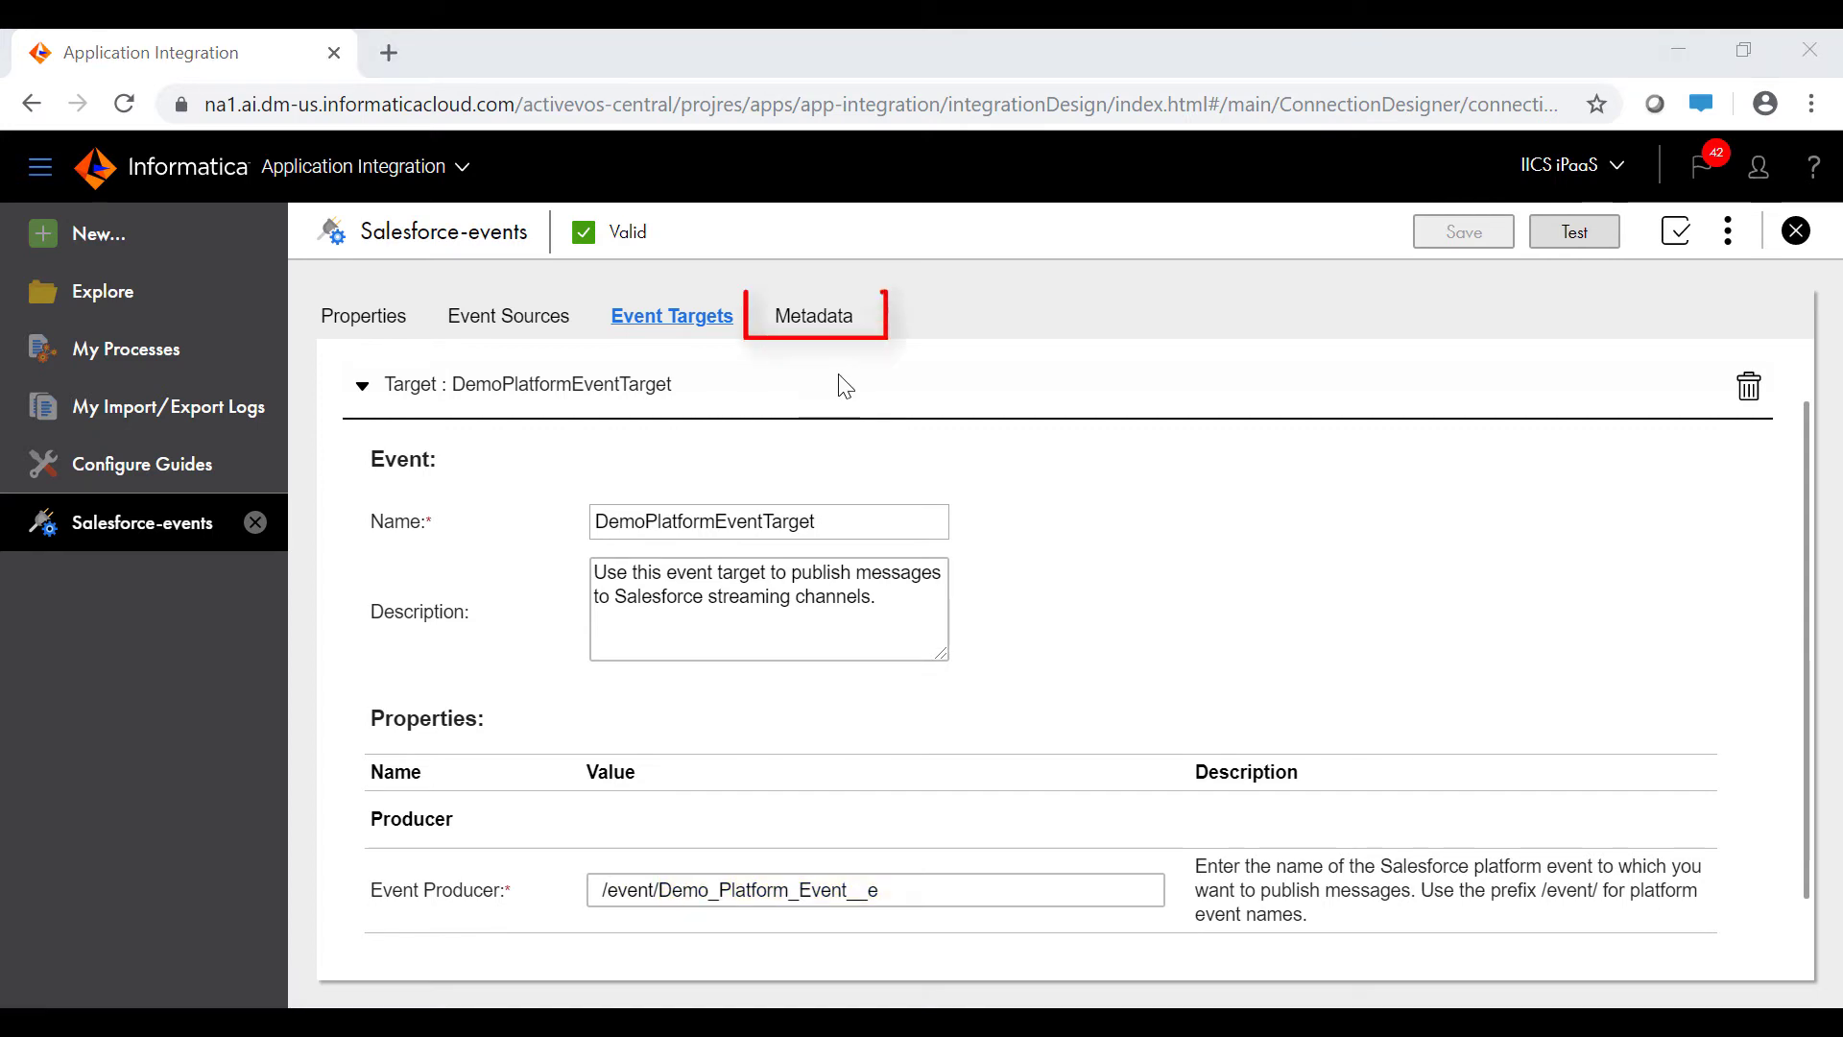
{"action": "left_click", "coordinate": [833, 324]}
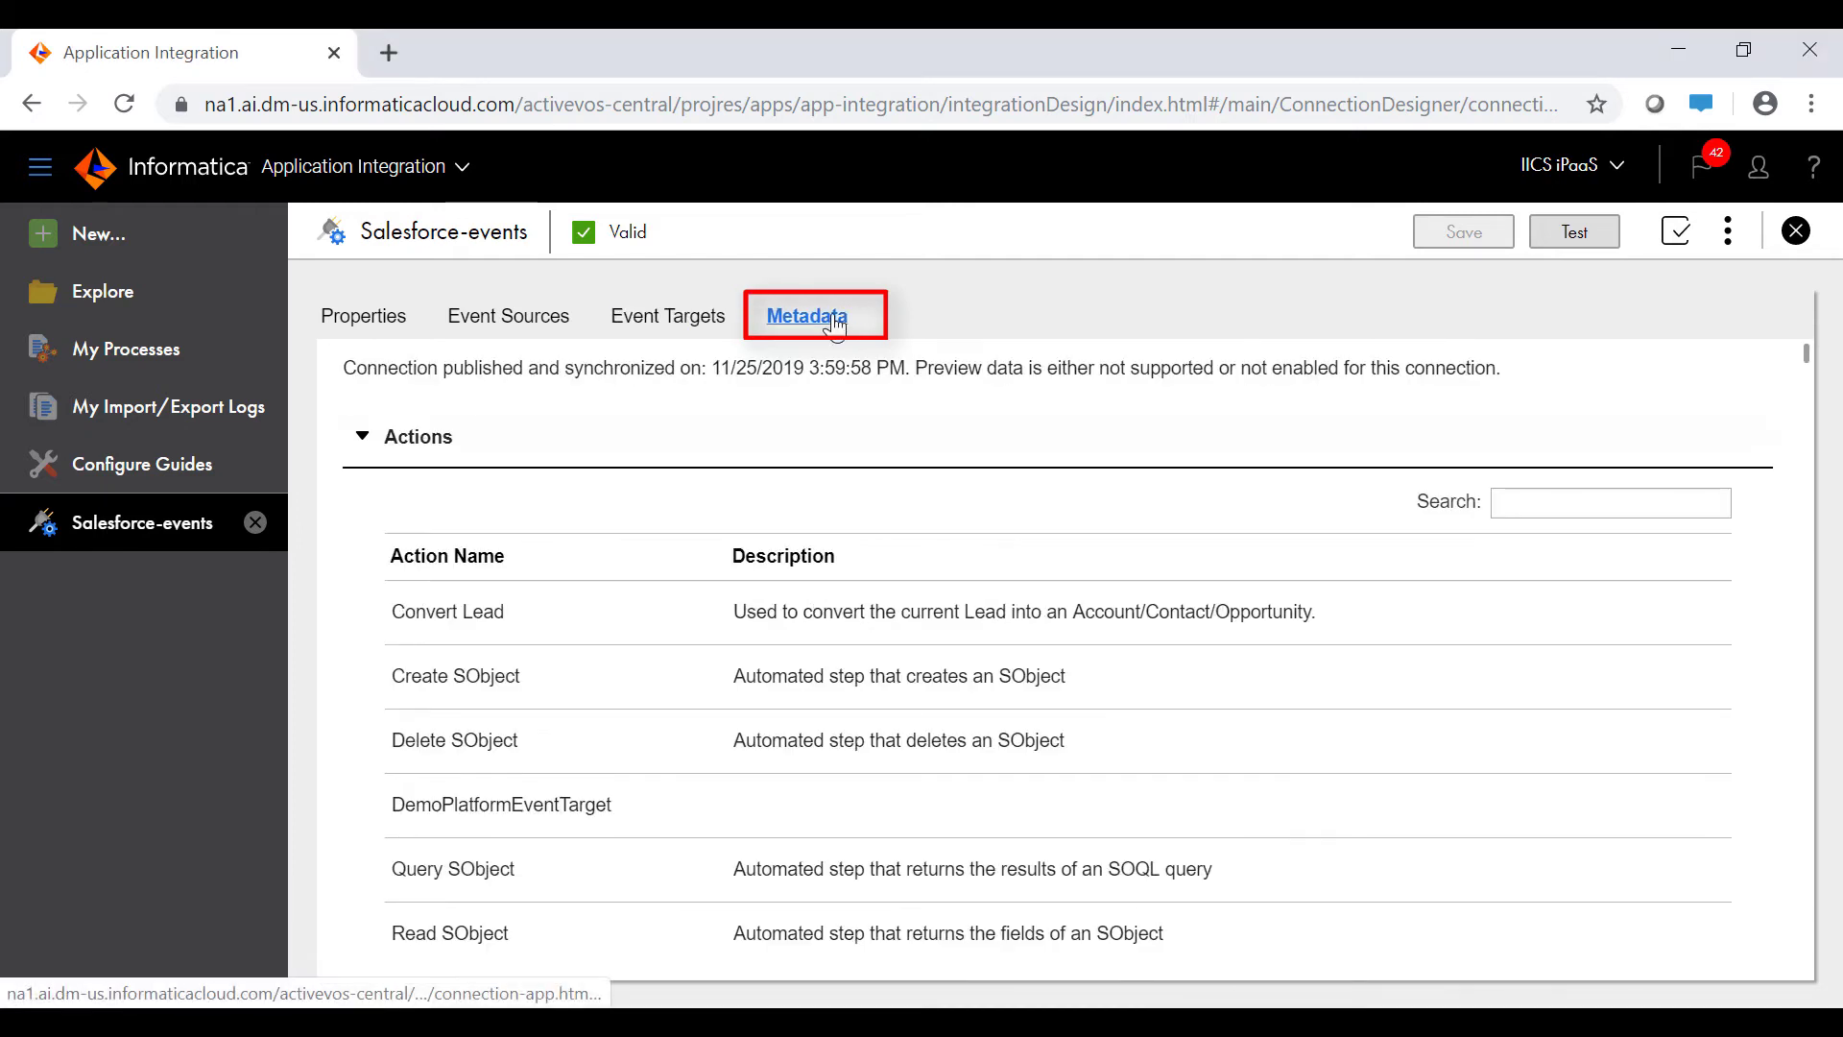
{"action": "scroll", "coordinate": [1803, 655], "scroll_direction": "down", "scroll_amount": 6}
{"action": "scroll", "coordinate": [1805, 661], "scroll_direction": "down", "scroll_amount": 5}
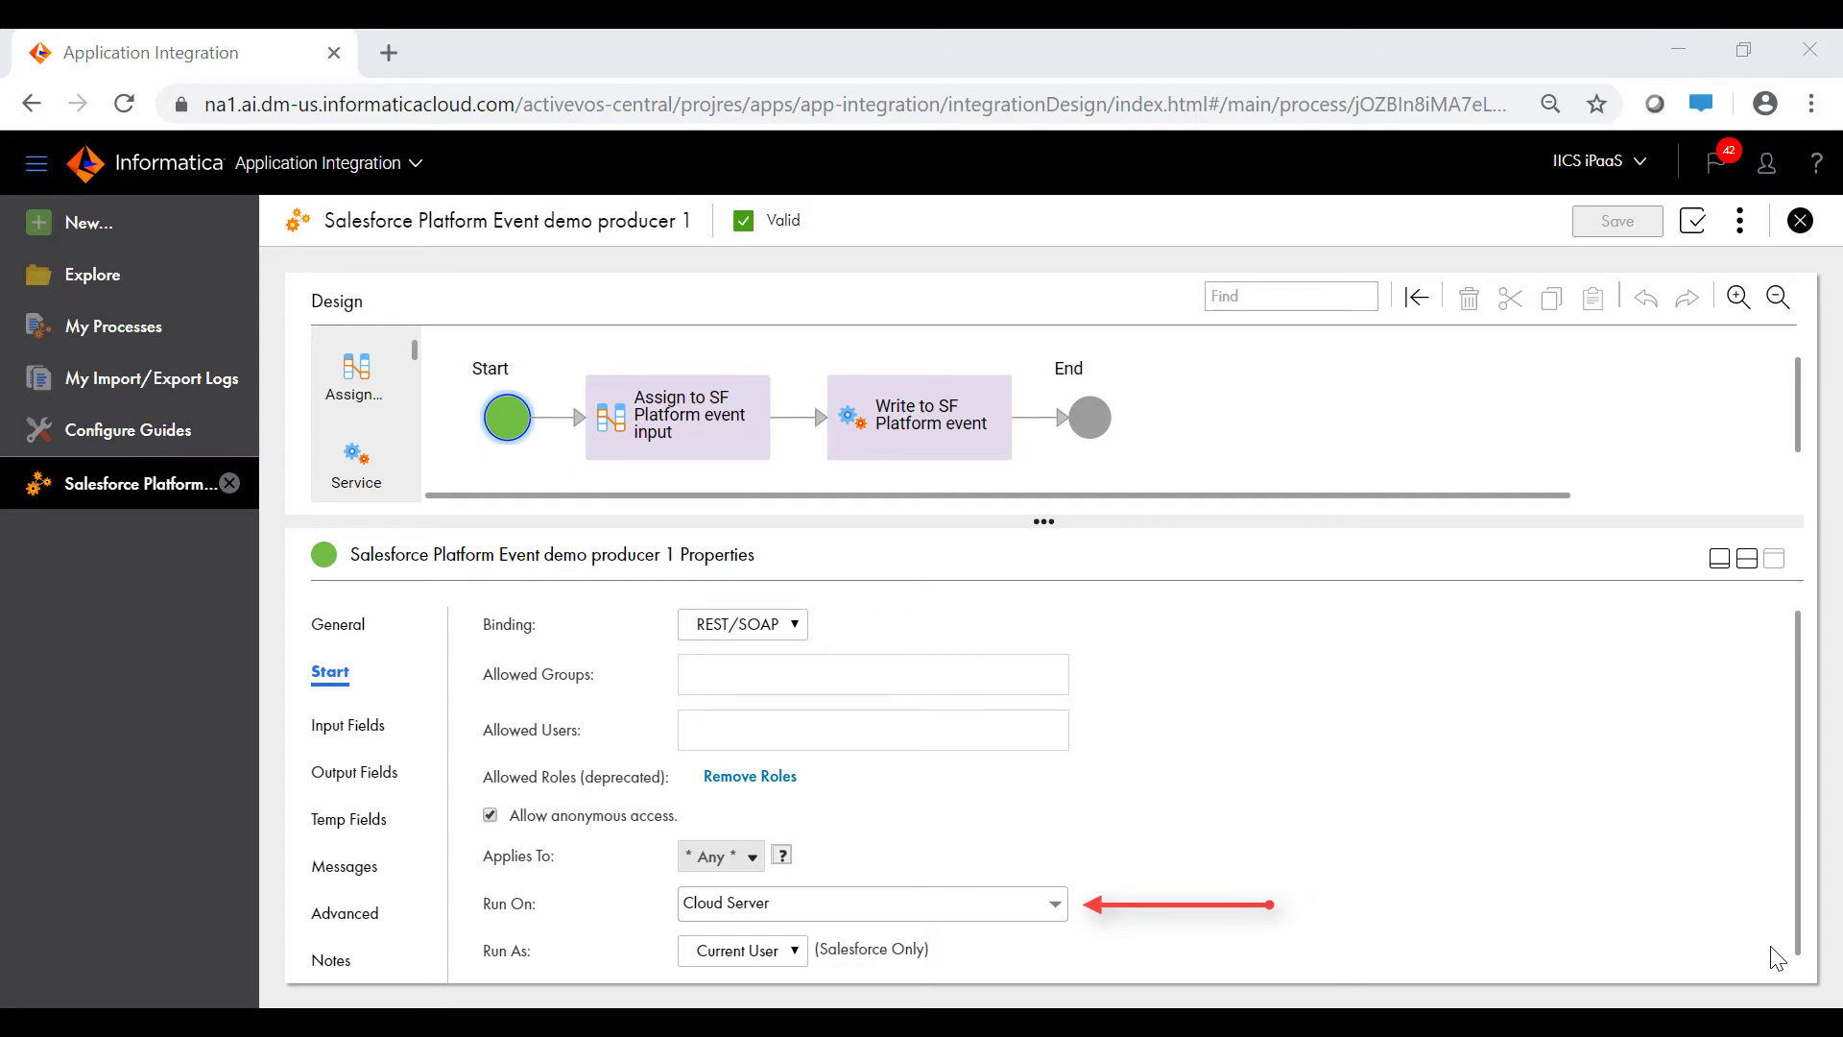
- Change event_in's type to the connection-defined Salesforce-events > Demo_Platform_Event
{"action": "left_click", "coordinate": [383, 738]}
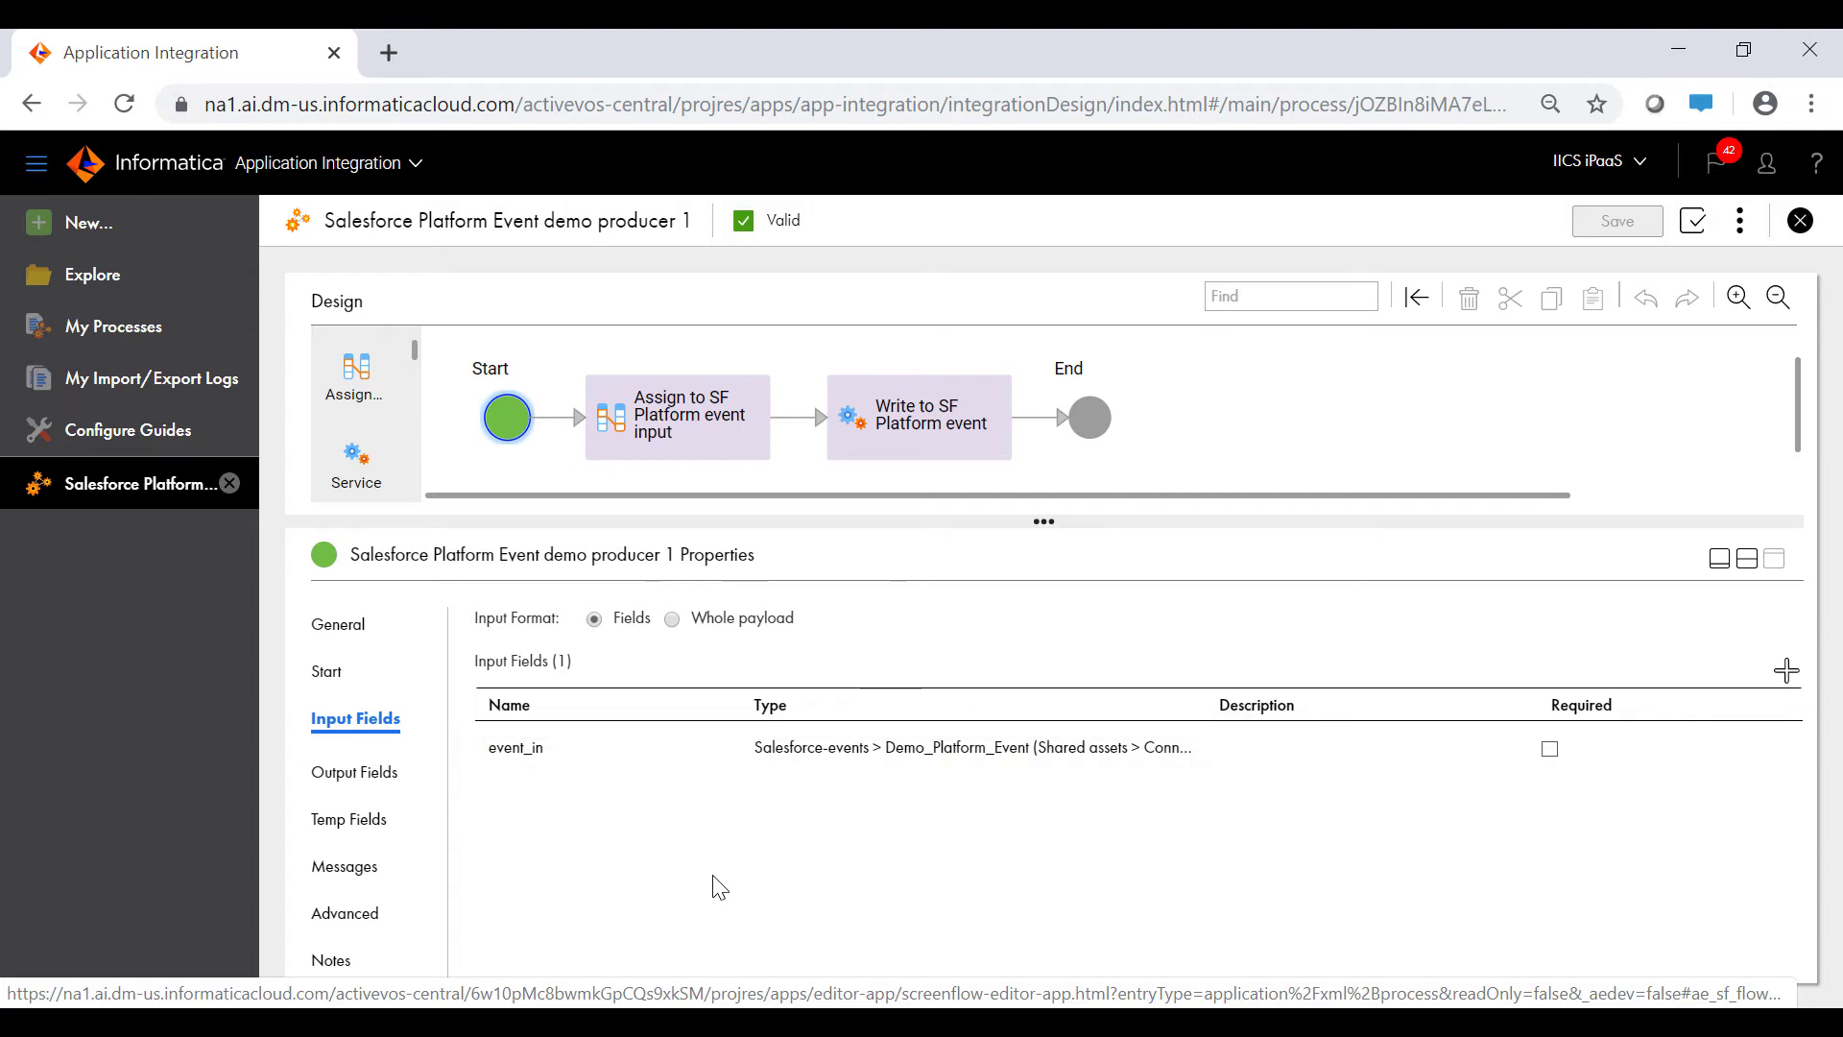
{"action": "left_click", "coordinate": [946, 759]}
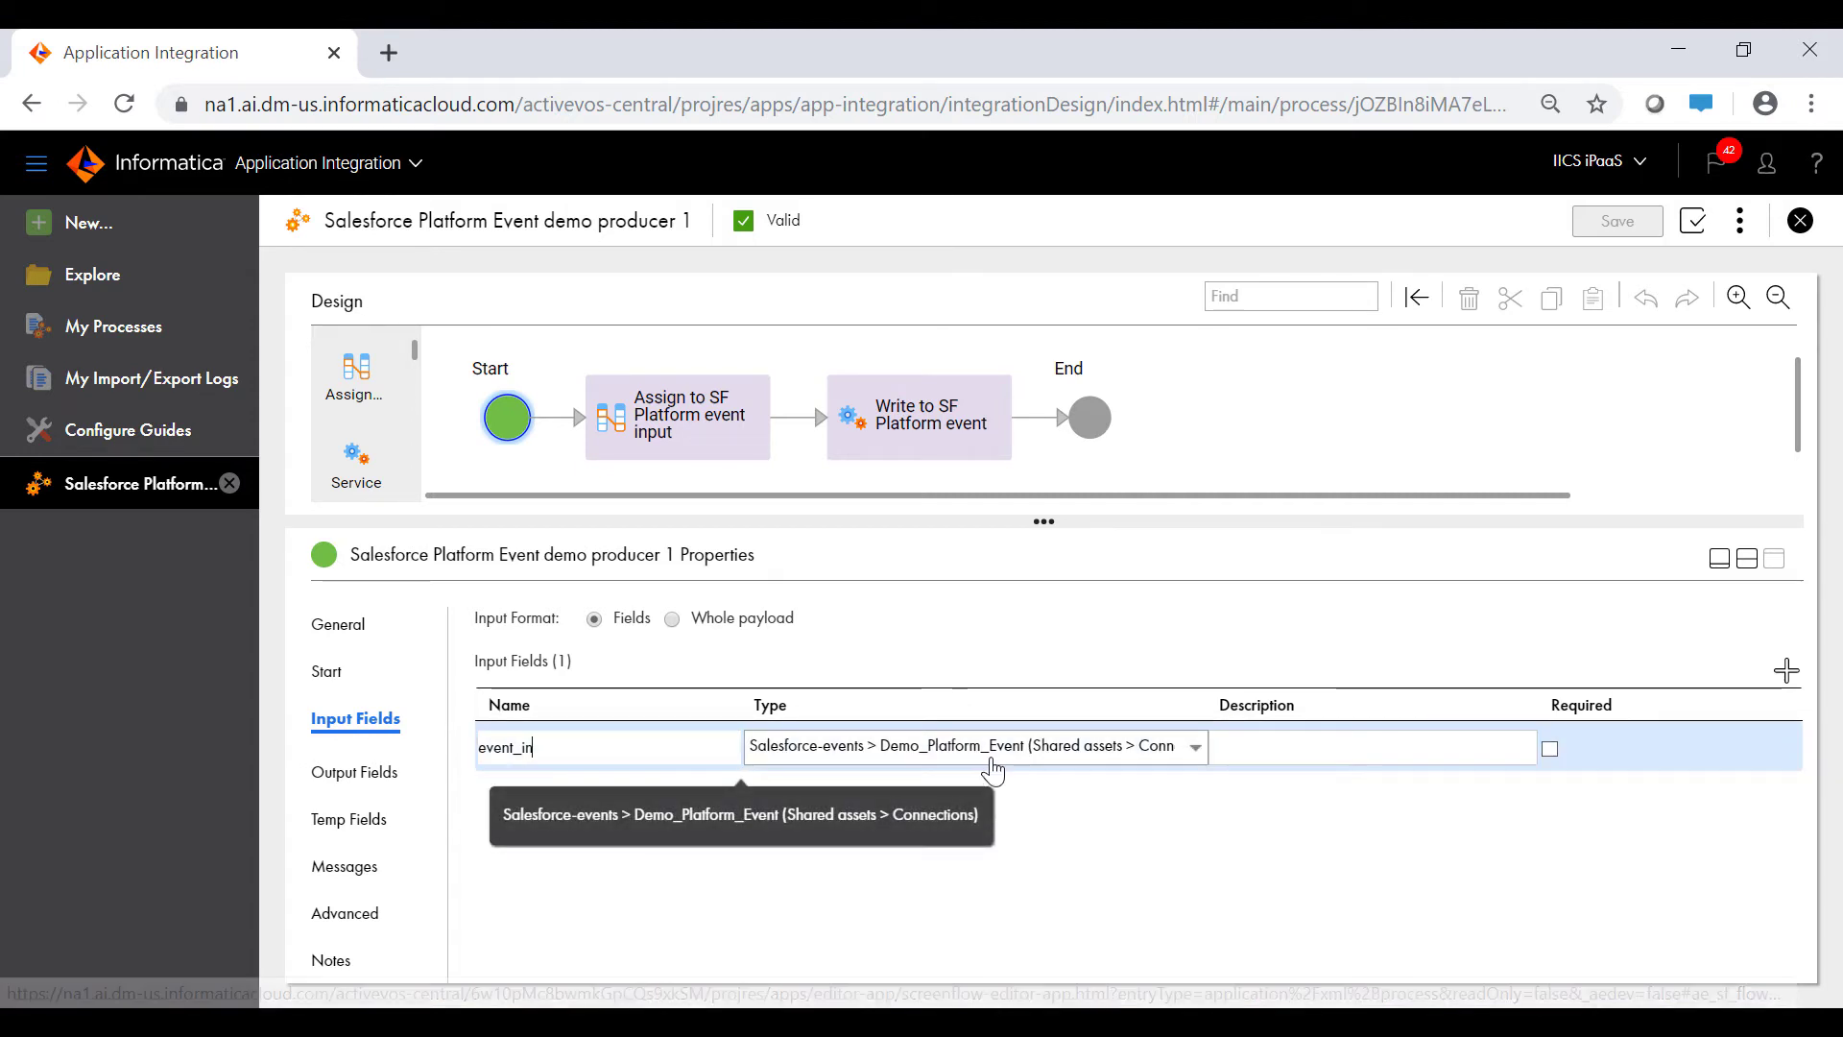
{"action": "left_click", "coordinate": [902, 700]}
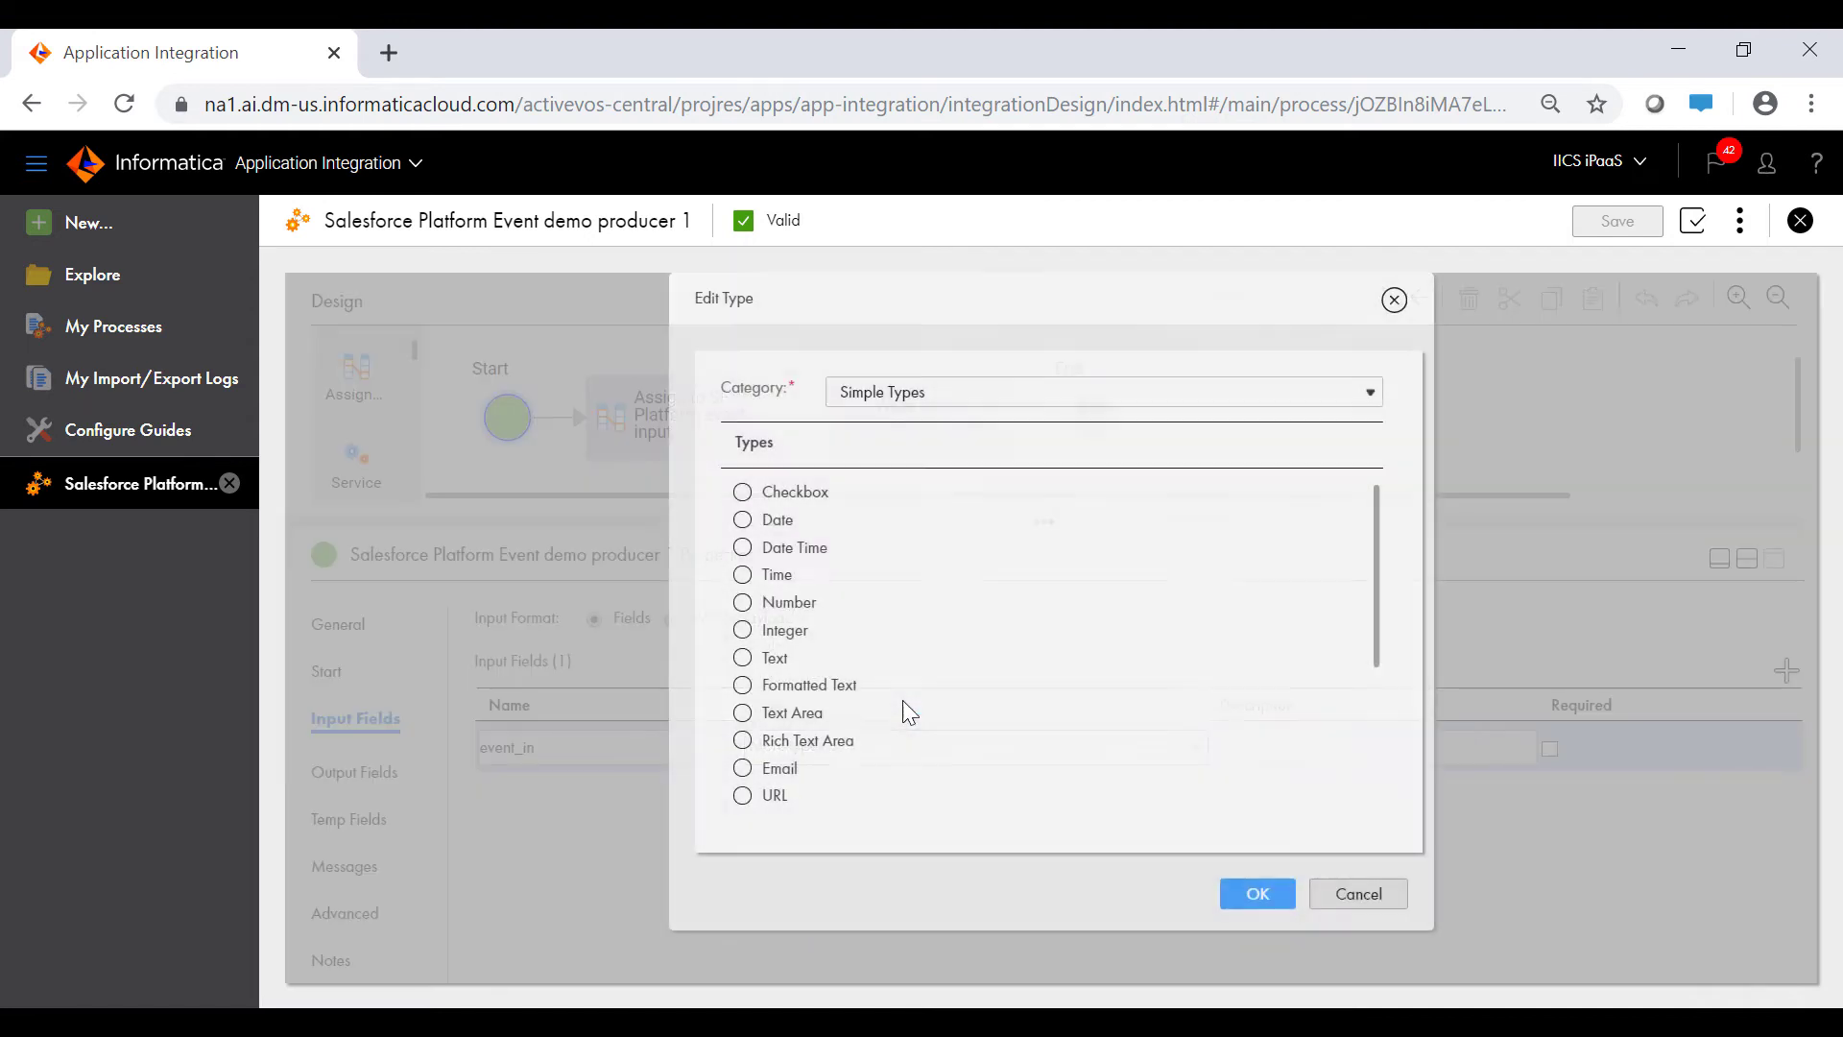
{"action": "left_click", "coordinate": [1026, 389]}
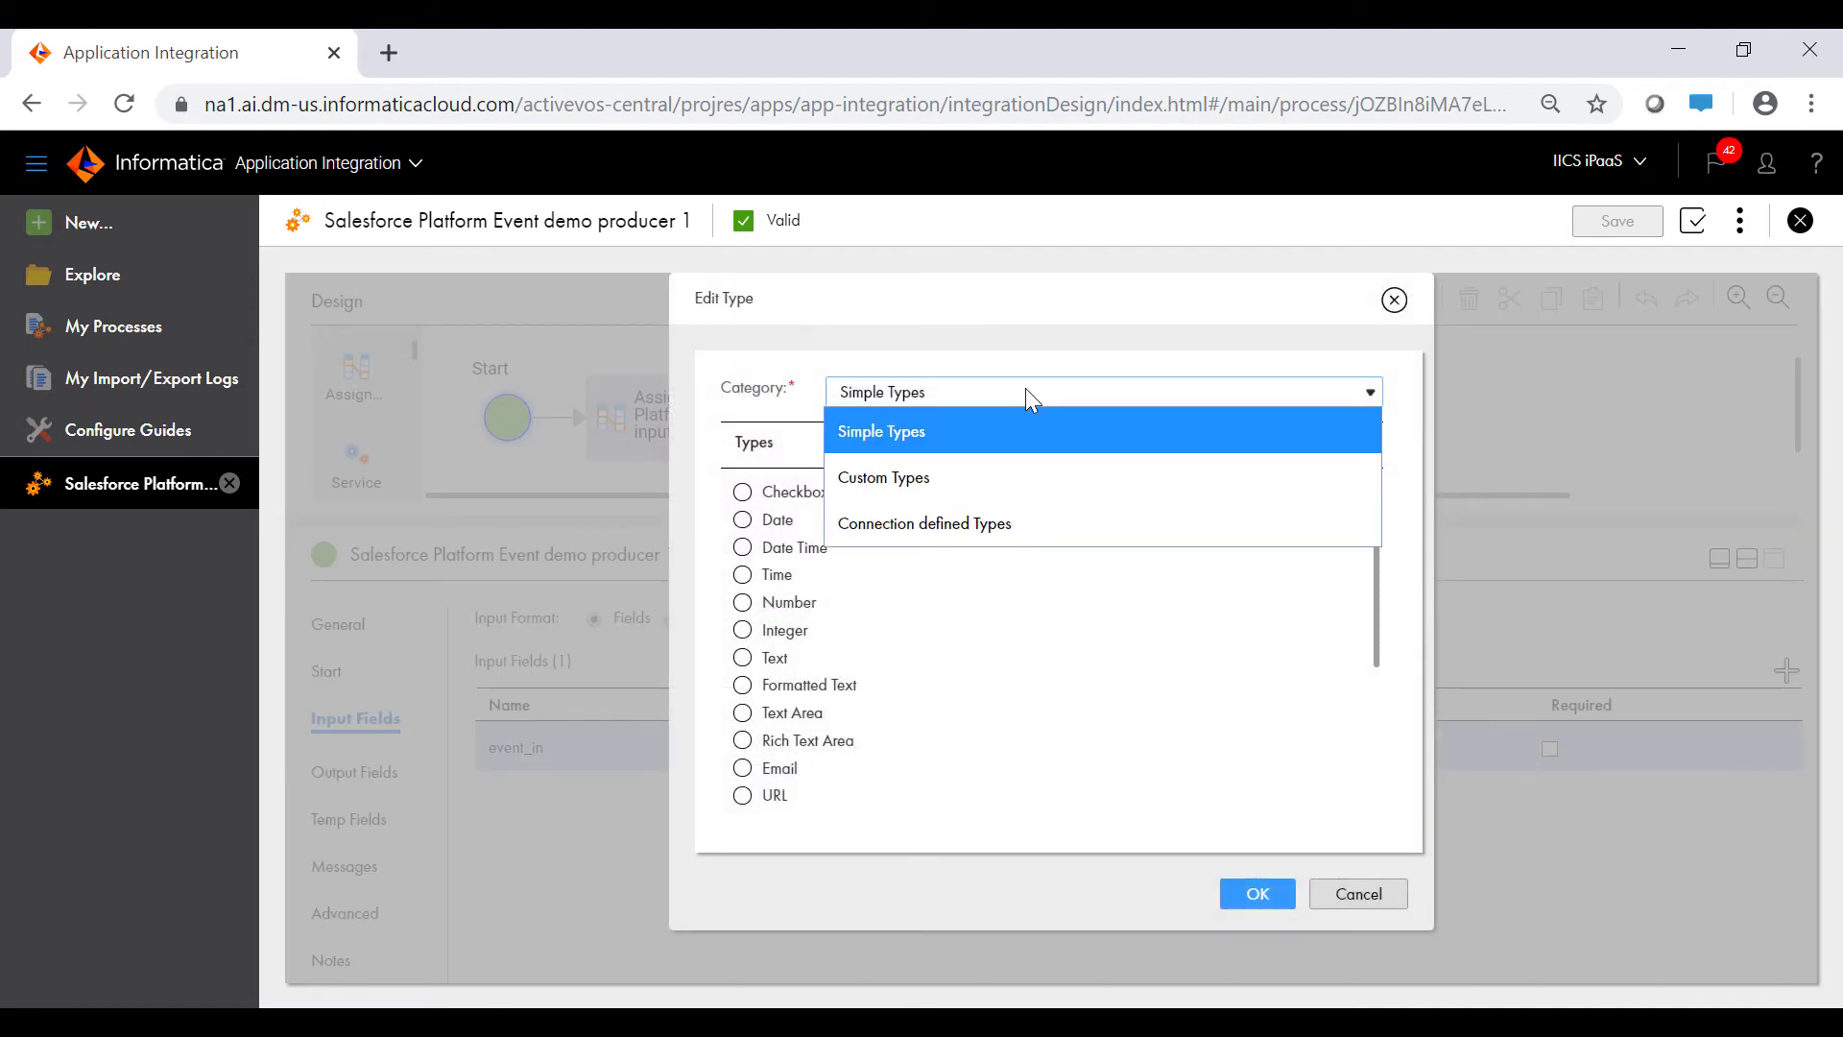
{"action": "left_click", "coordinate": [1004, 534]}
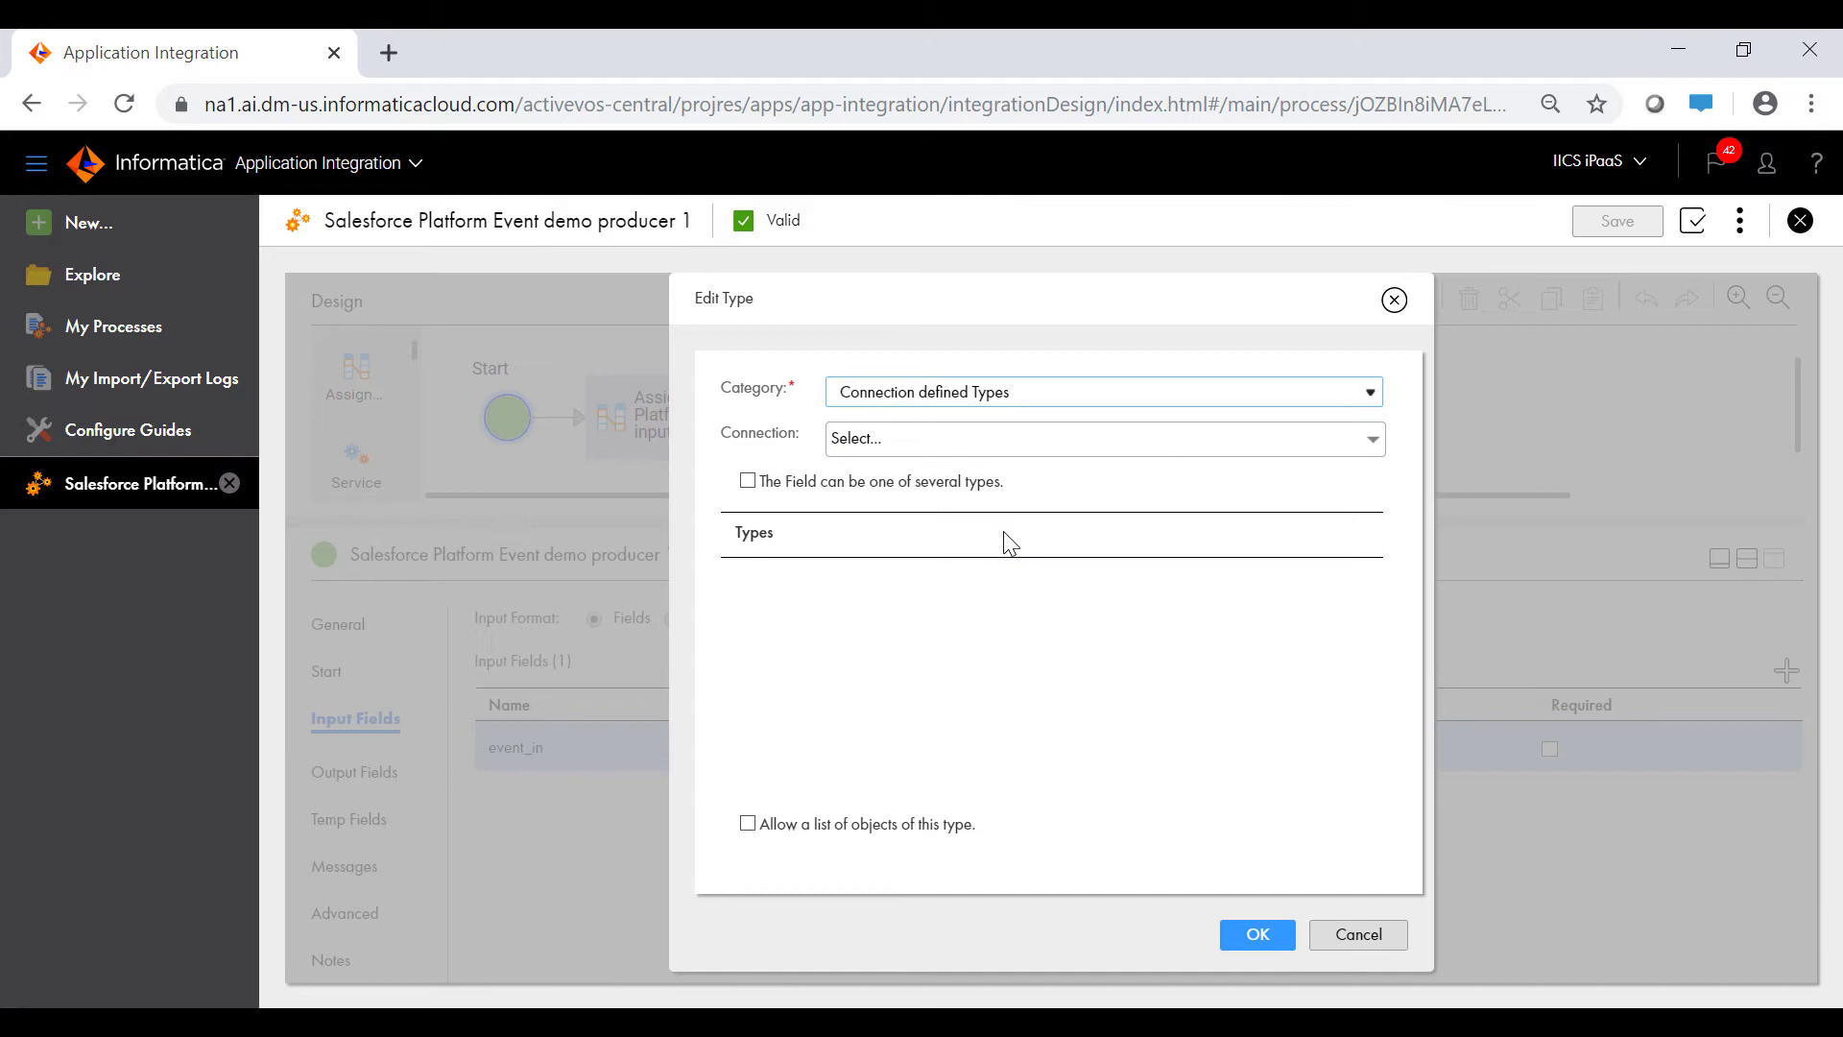
{"action": "left_click", "coordinate": [1081, 454]}
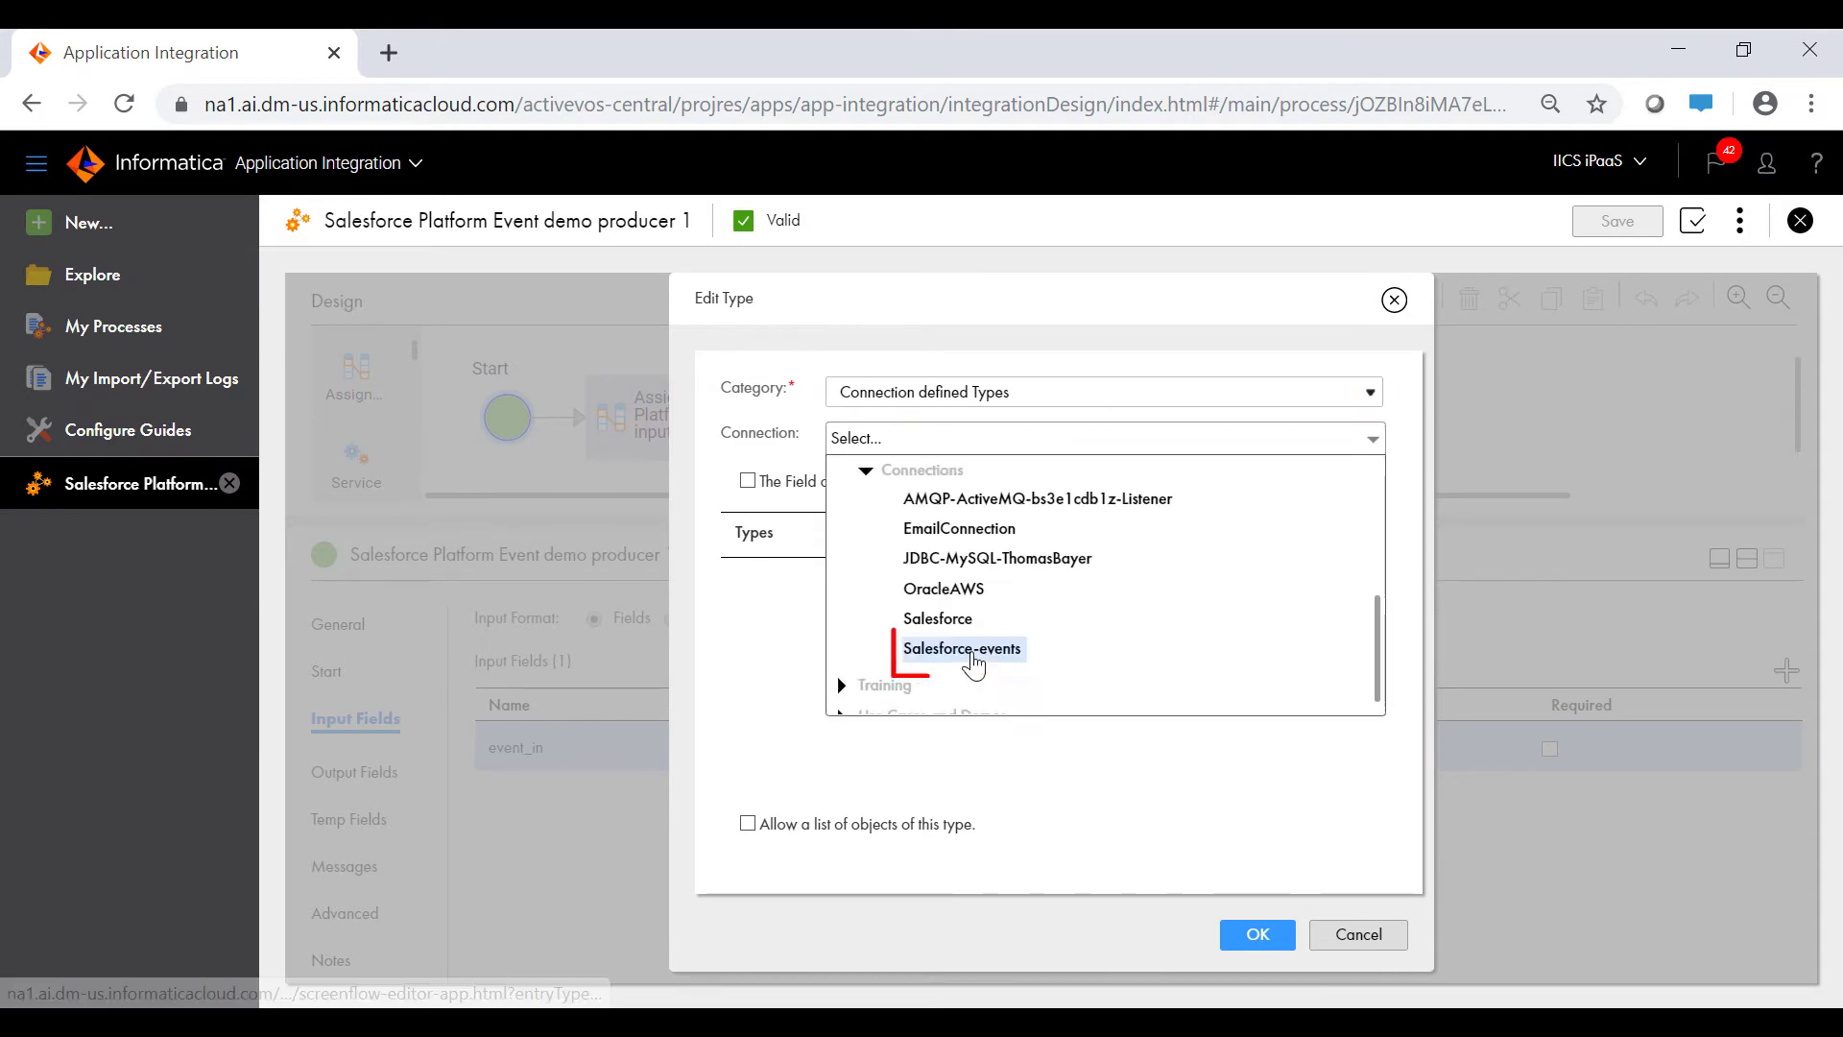
{"action": "left_click", "coordinate": [965, 650]}
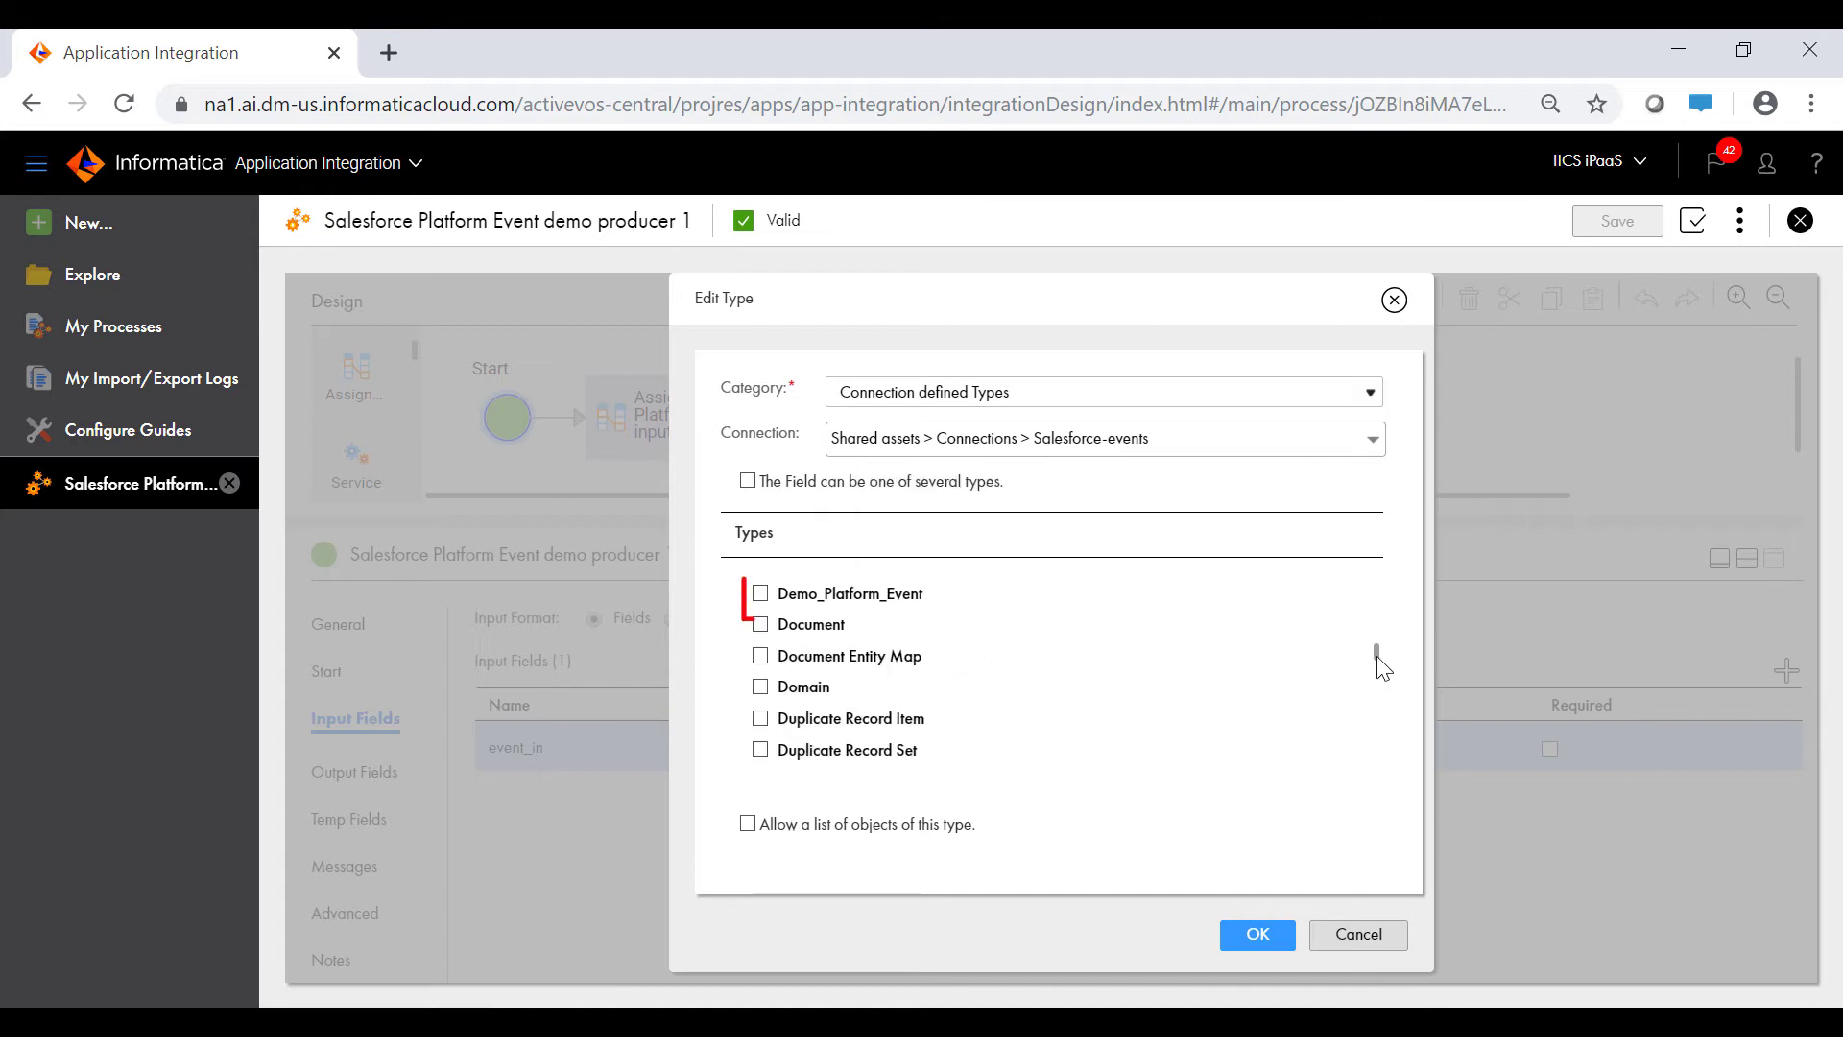
{"action": "left_click", "coordinate": [762, 595]}
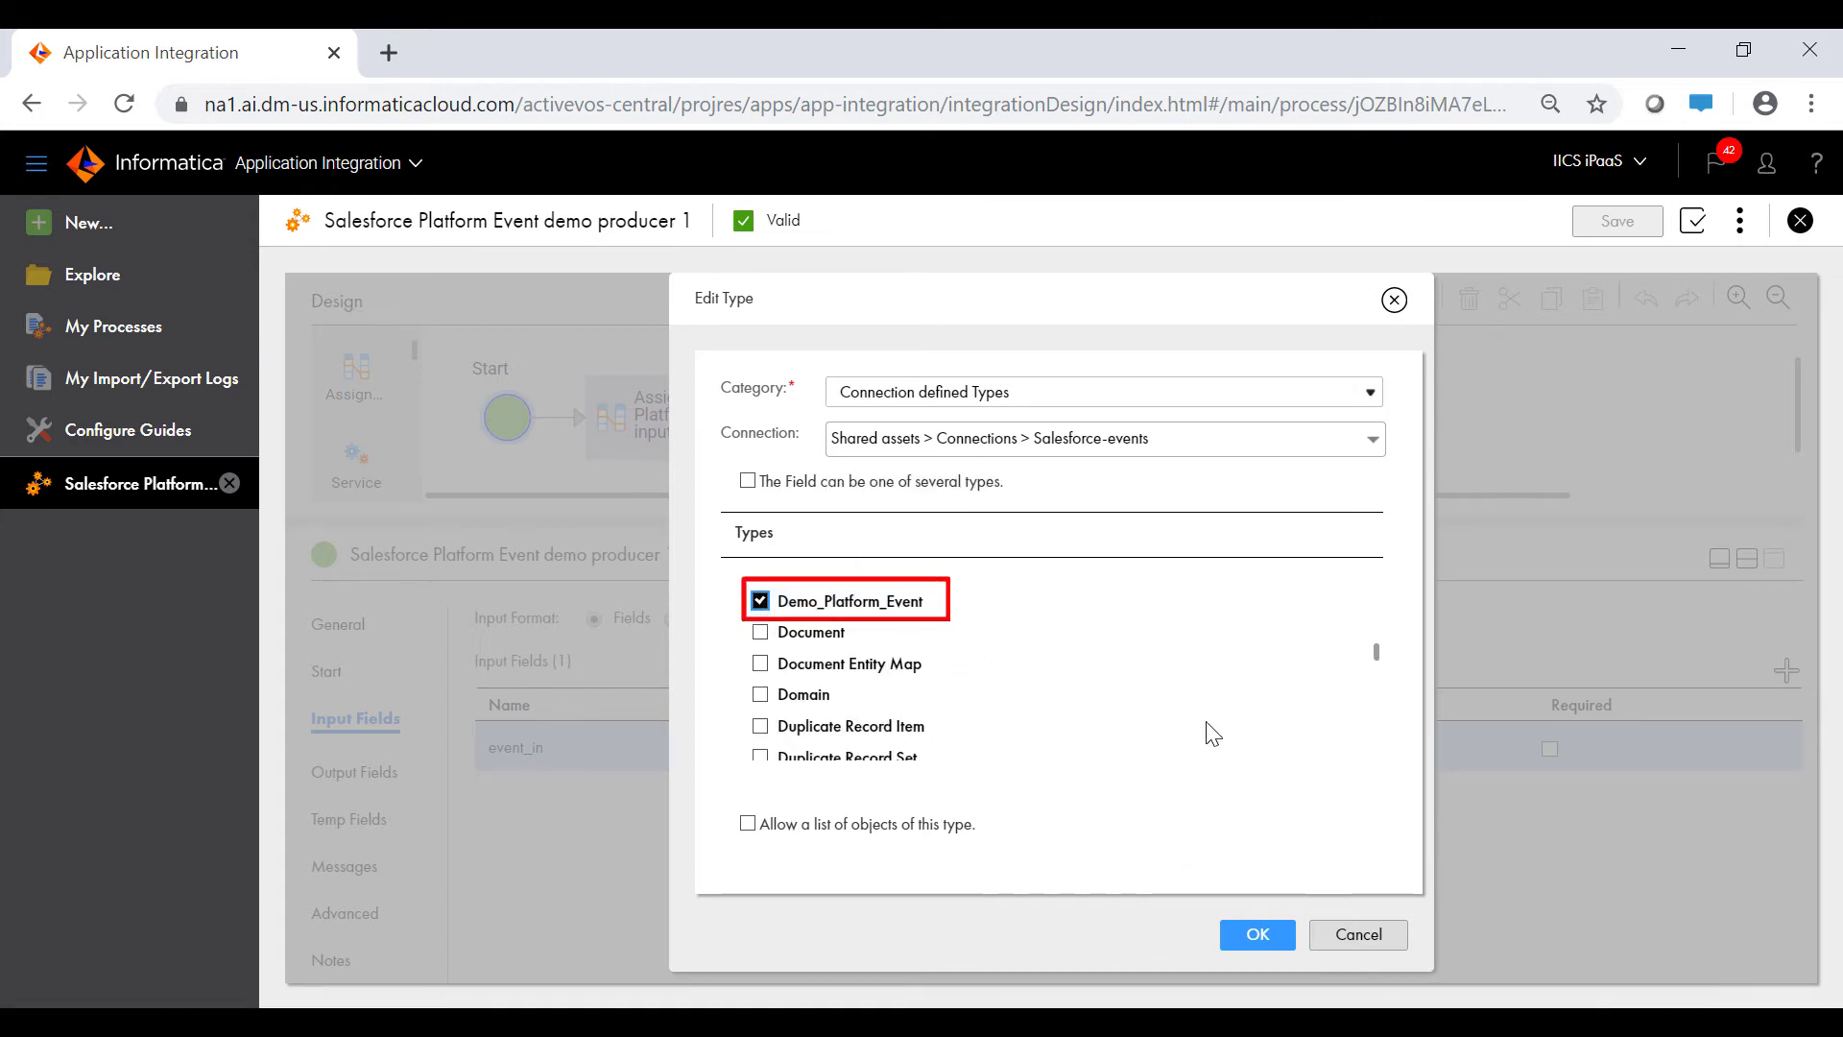
{"action": "left_click", "coordinate": [1256, 936]}
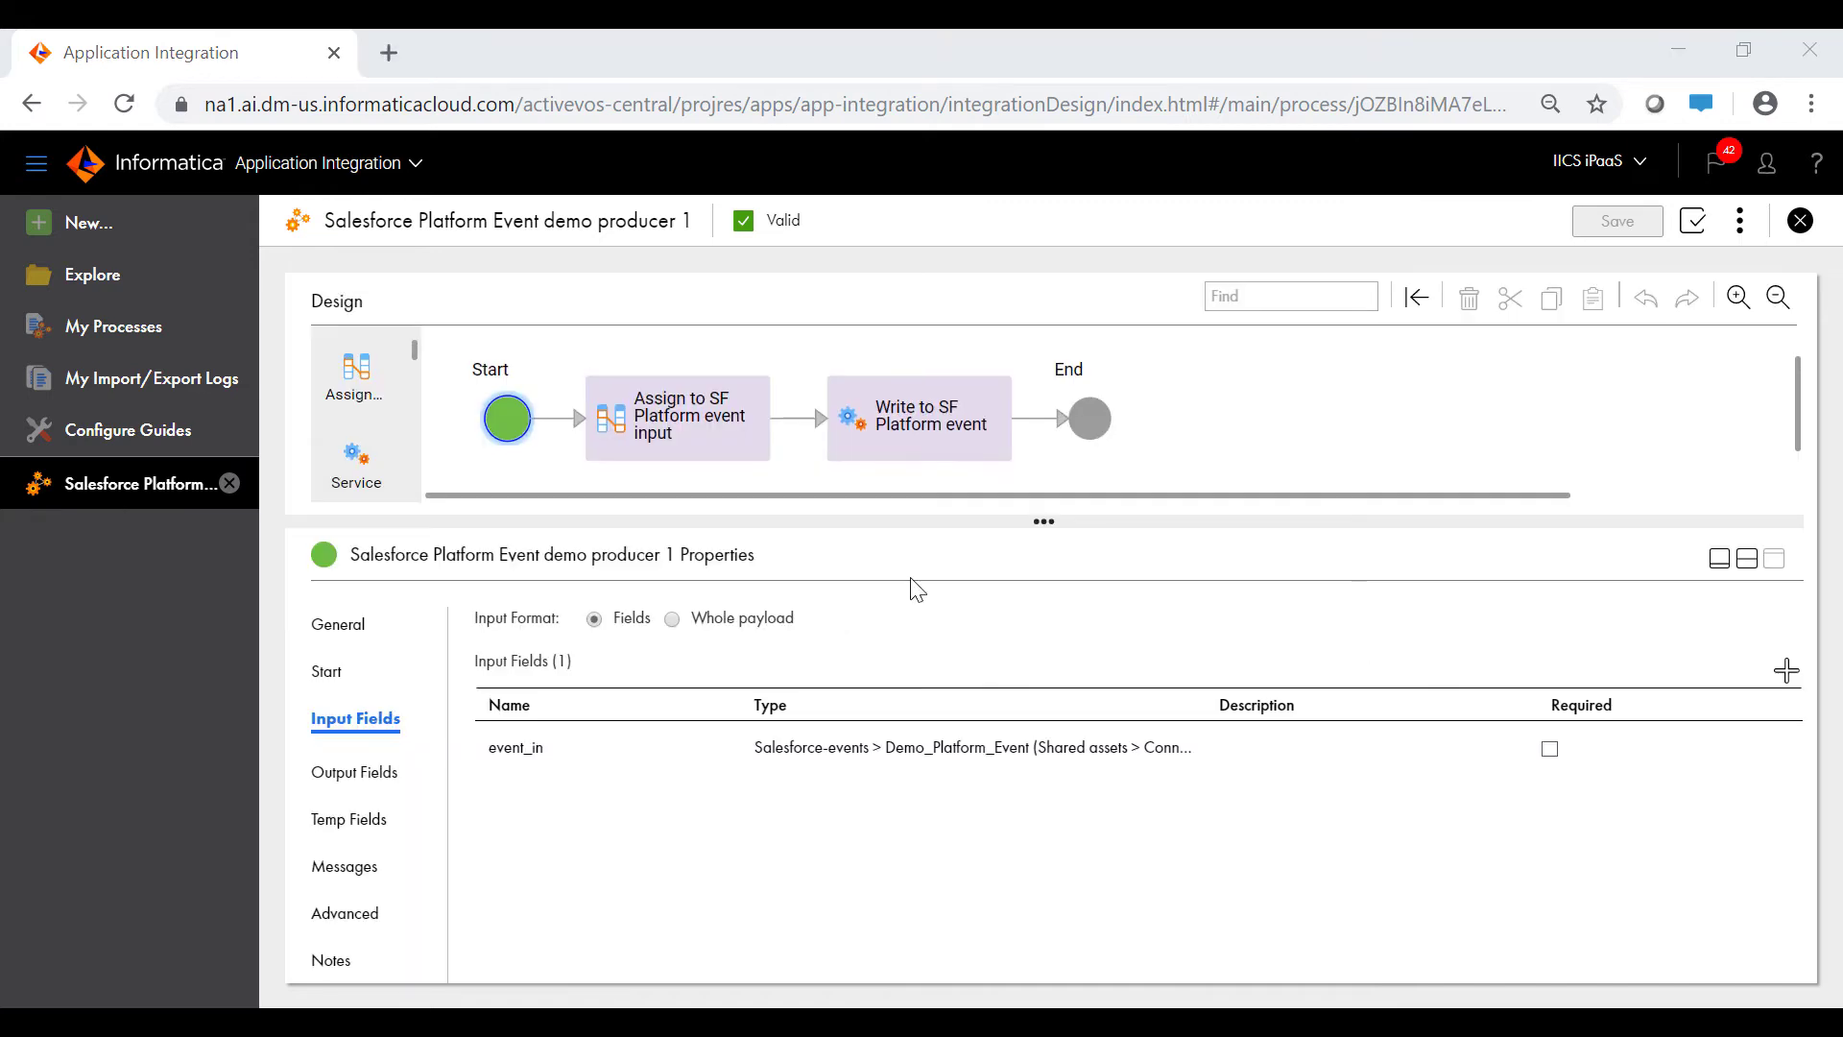
- Inspect the Assign to SF Platform event input step, then the Write to SF Platform event step
{"action": "left_click", "coordinate": [727, 418]}
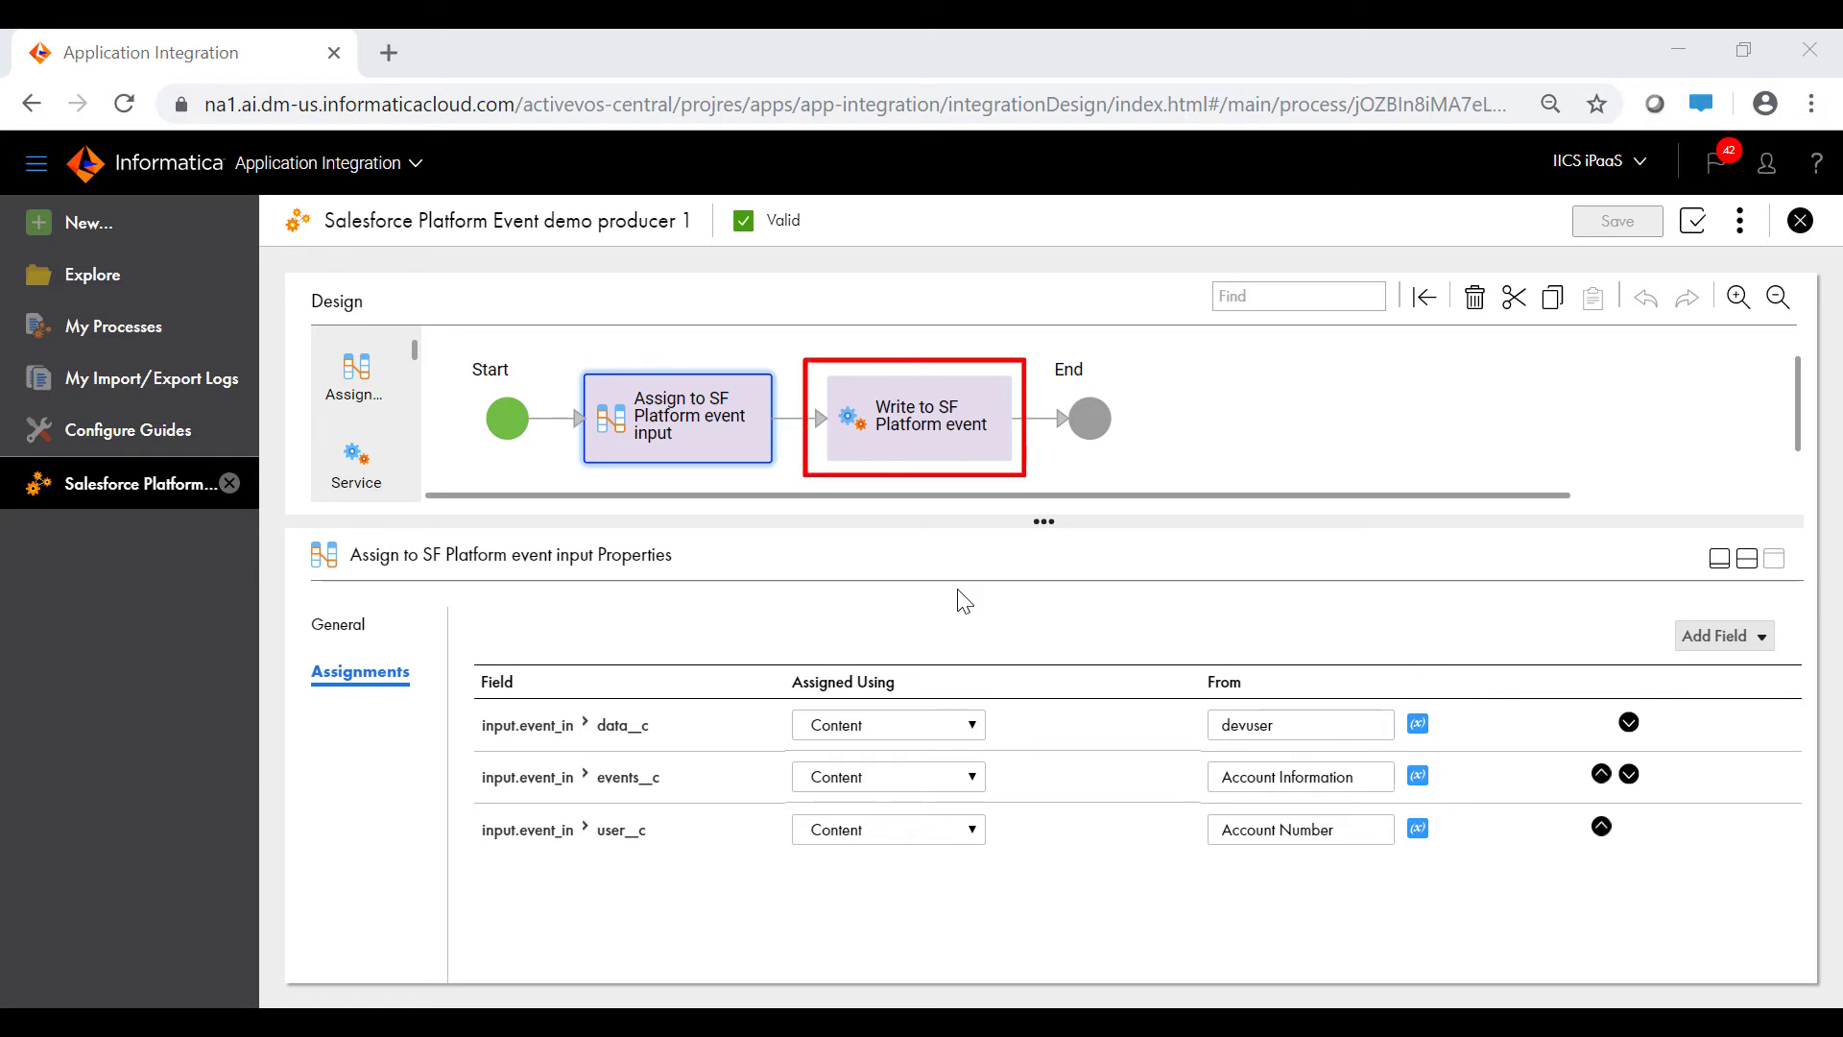
{"action": "left_click", "coordinate": [931, 446]}
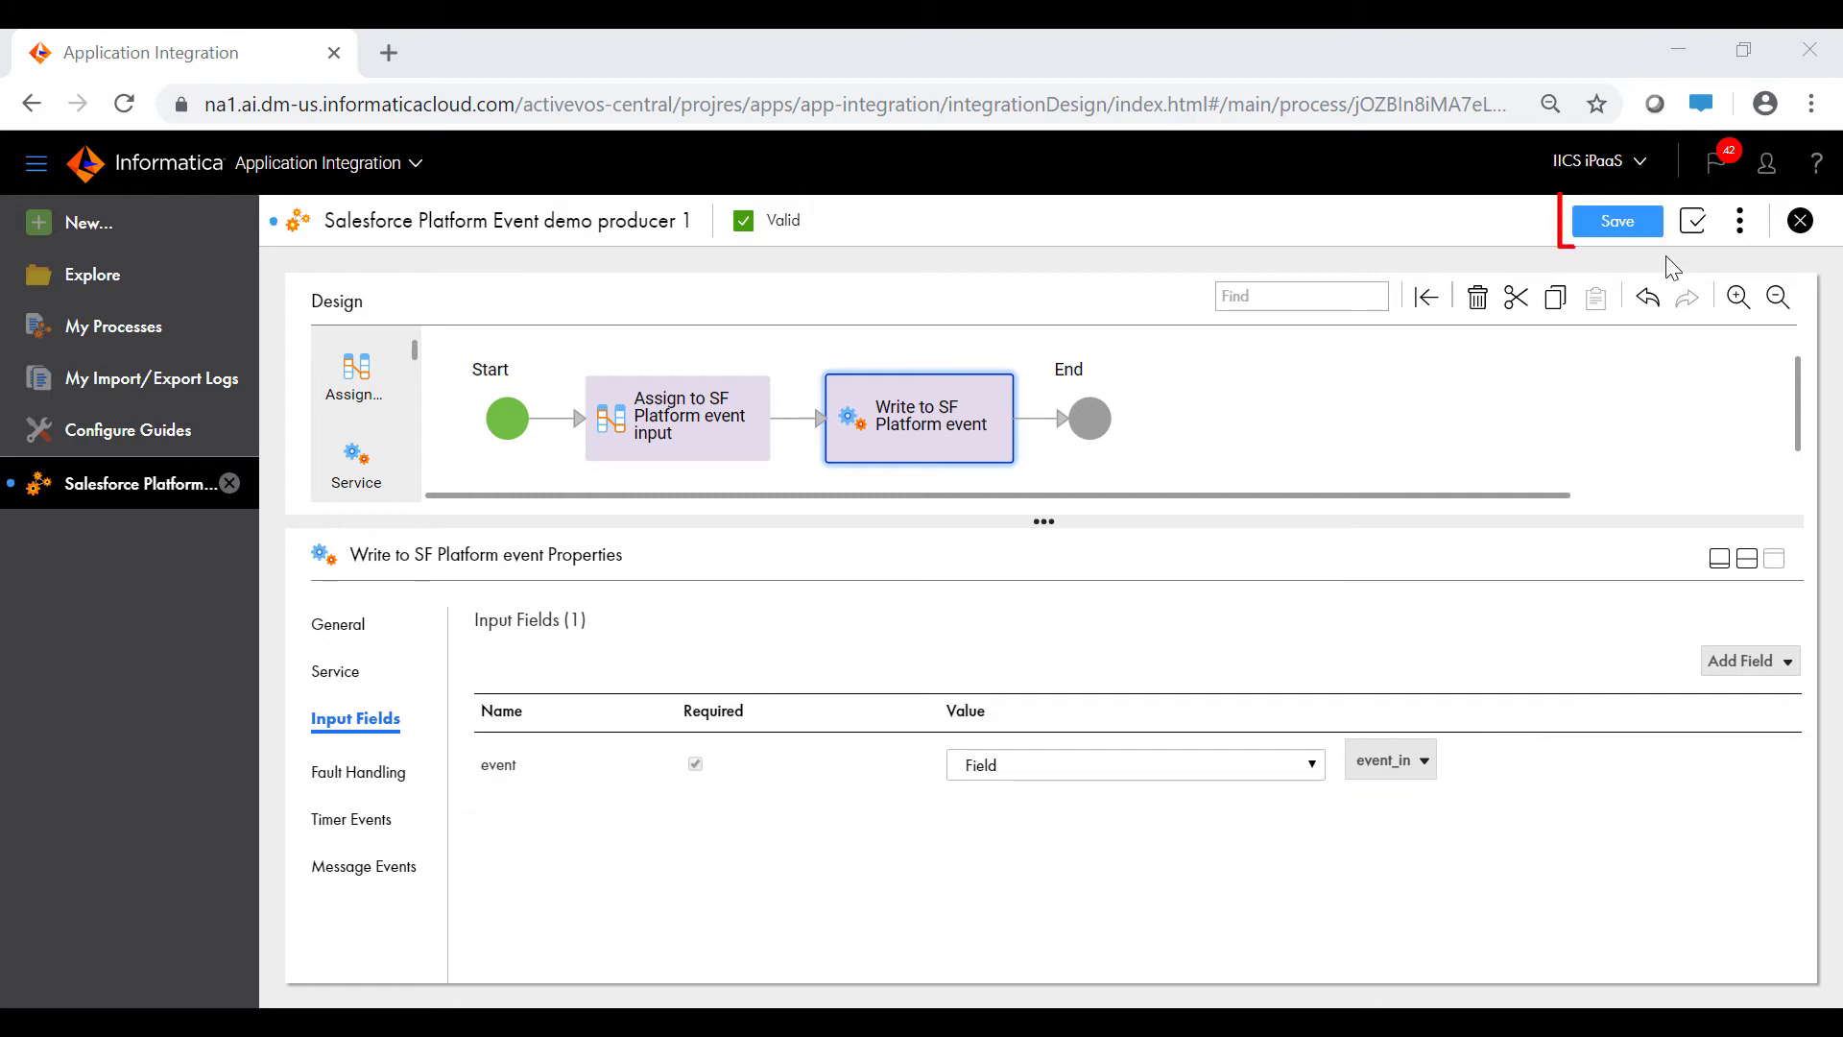
- Save and publish the Salesforce Platform Event demo producer 1 process
{"action": "left_click", "coordinate": [1654, 228]}
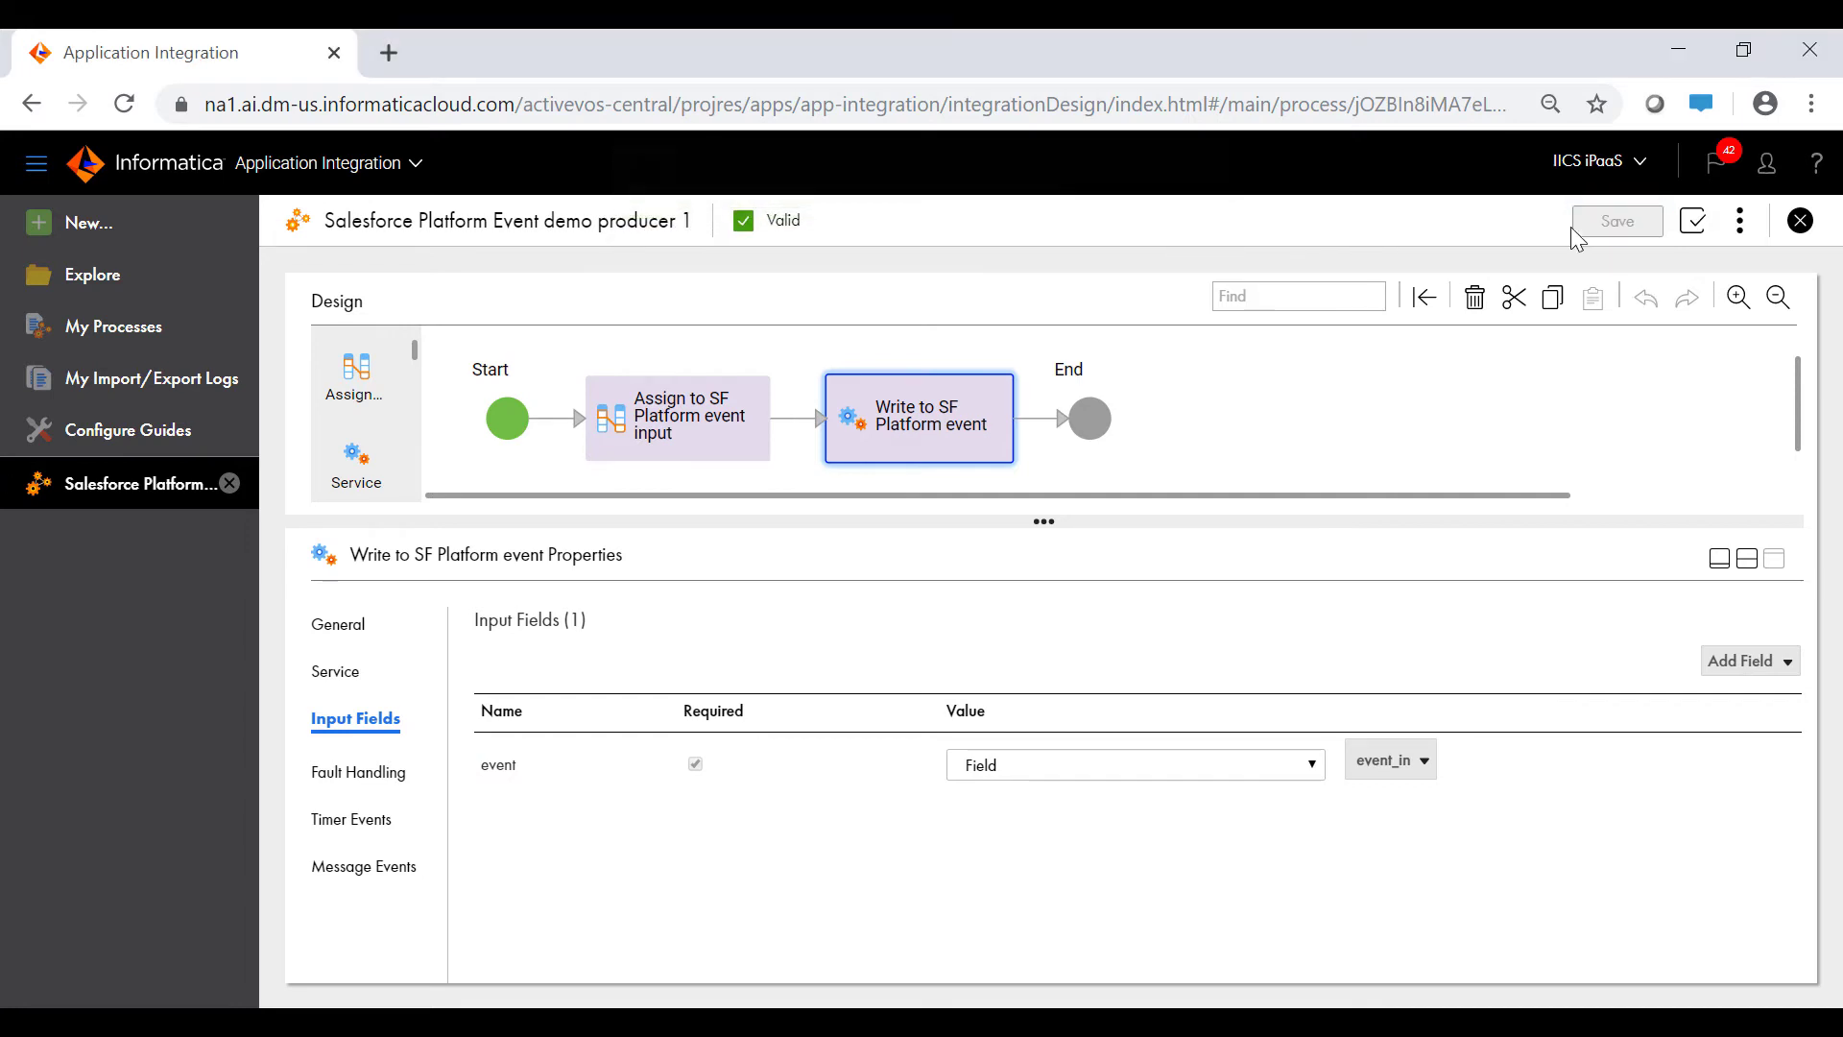
{"action": "left_click", "coordinate": [1743, 232]}
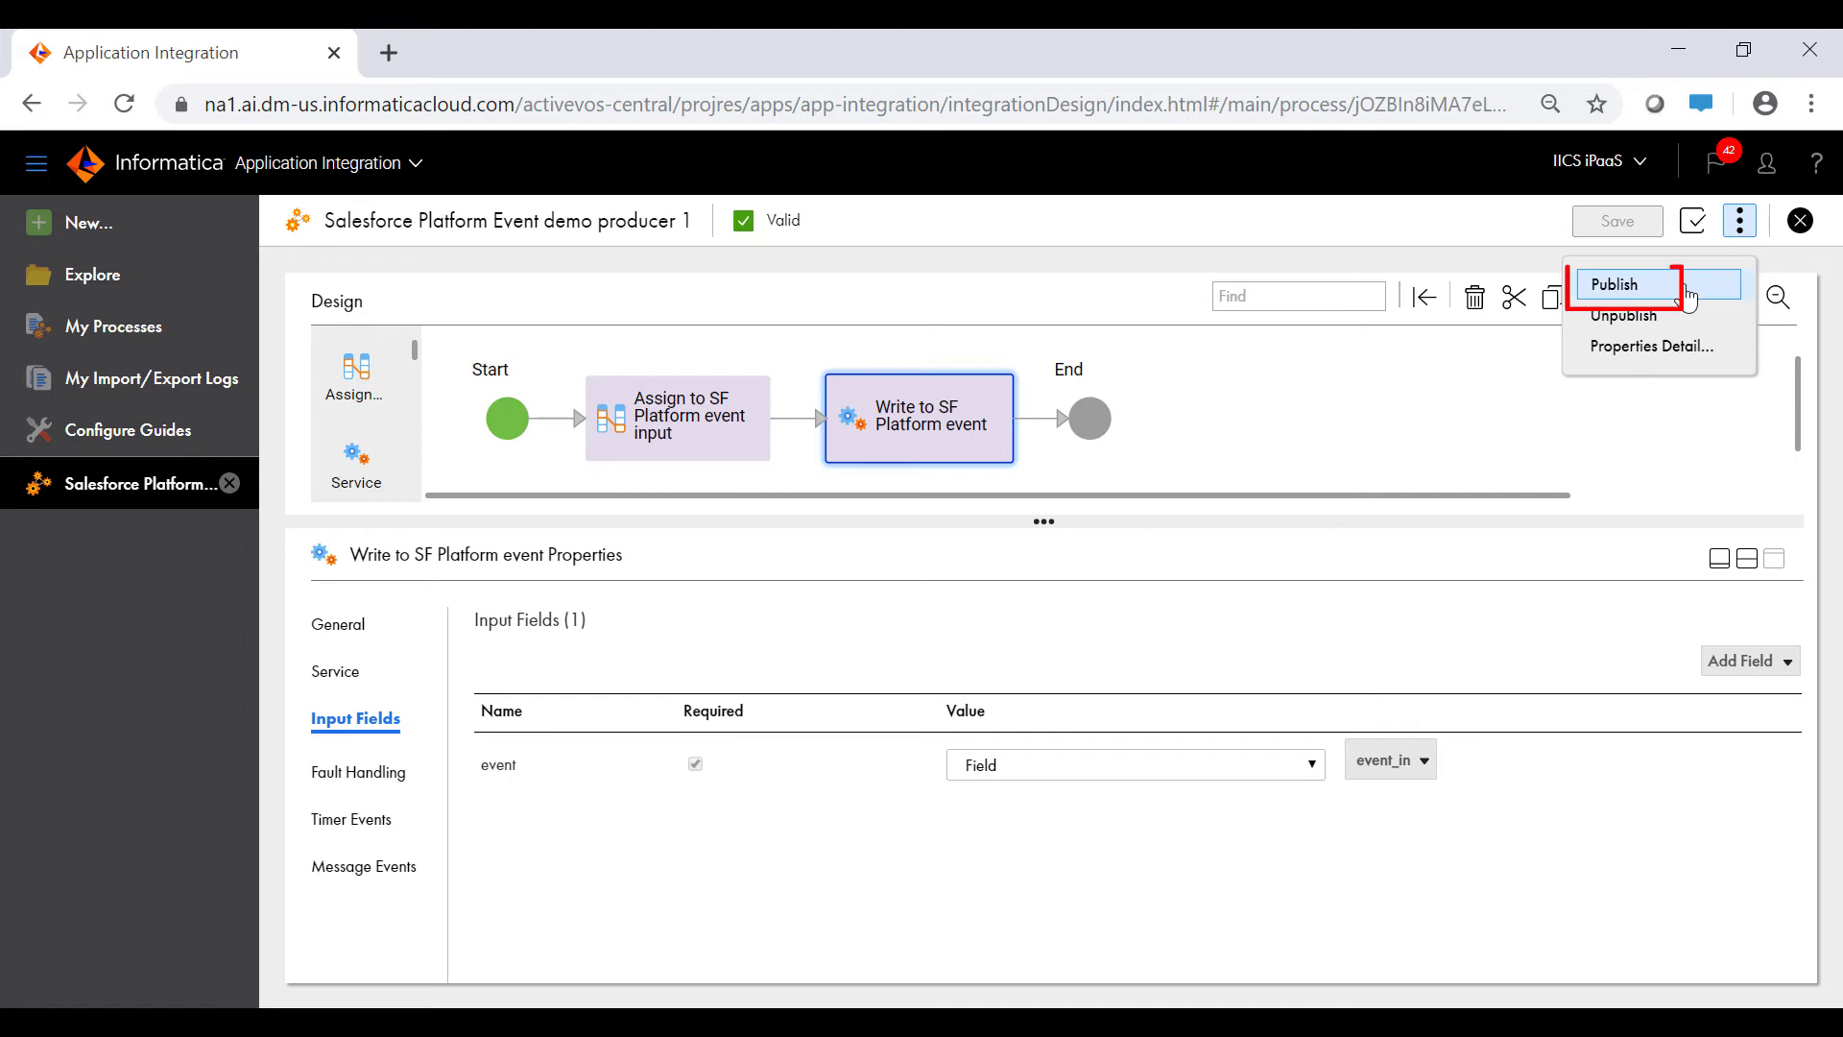
{"action": "left_click", "coordinate": [1615, 284]}
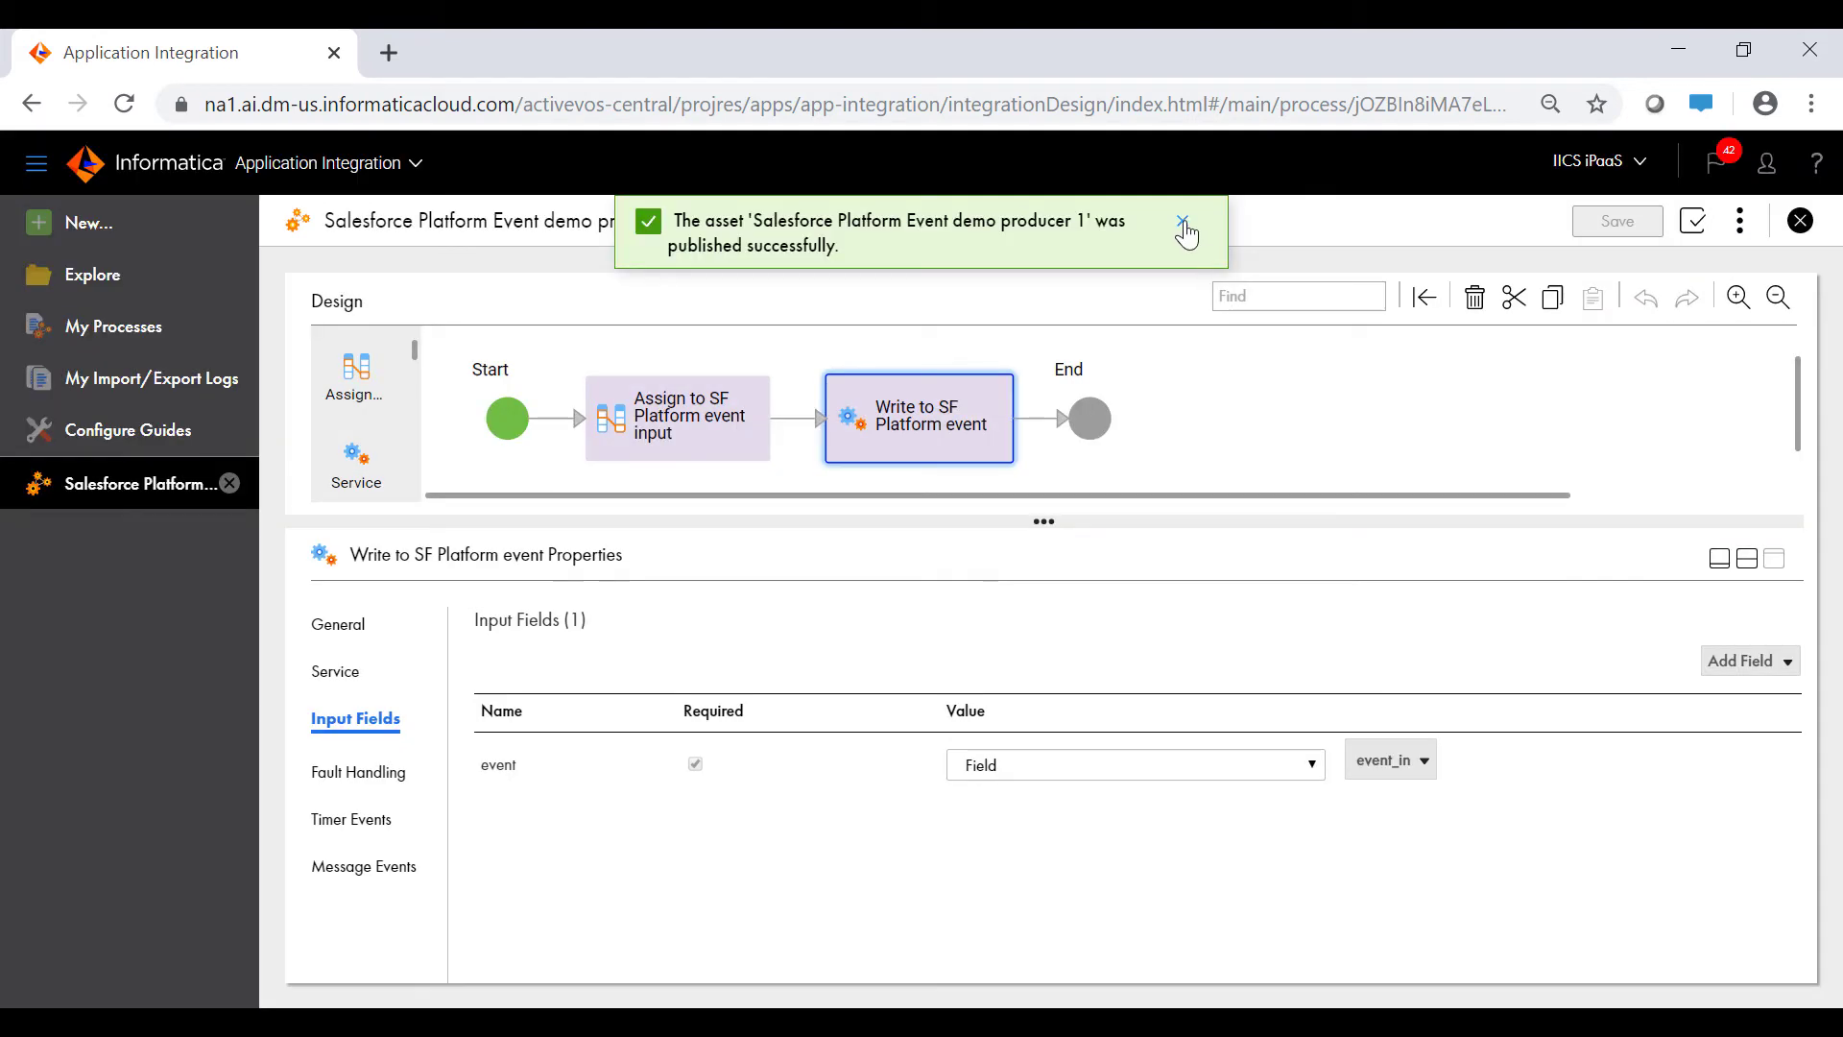
- Dismiss the publish notice and view producer 1's Properties Detail
{"action": "left_click", "coordinate": [1183, 222]}
{"action": "left_click", "coordinate": [1739, 223]}
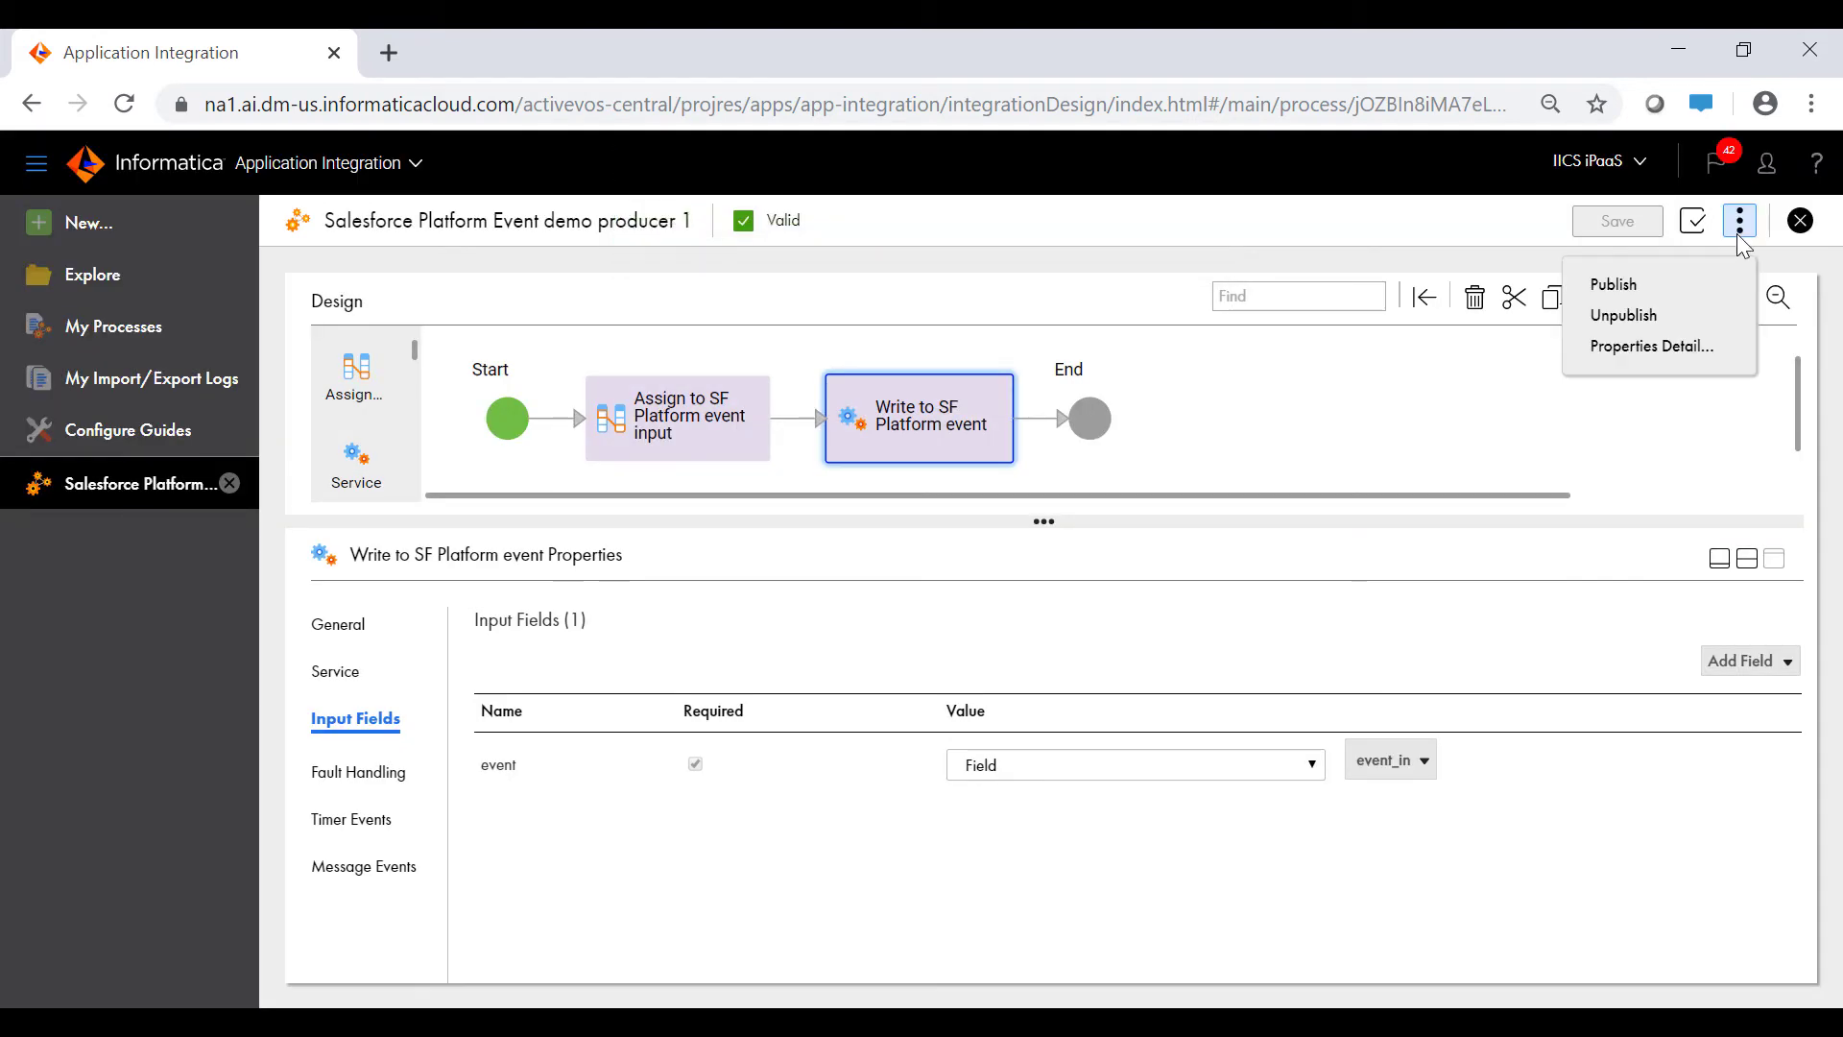
{"action": "left_click", "coordinate": [1701, 346]}
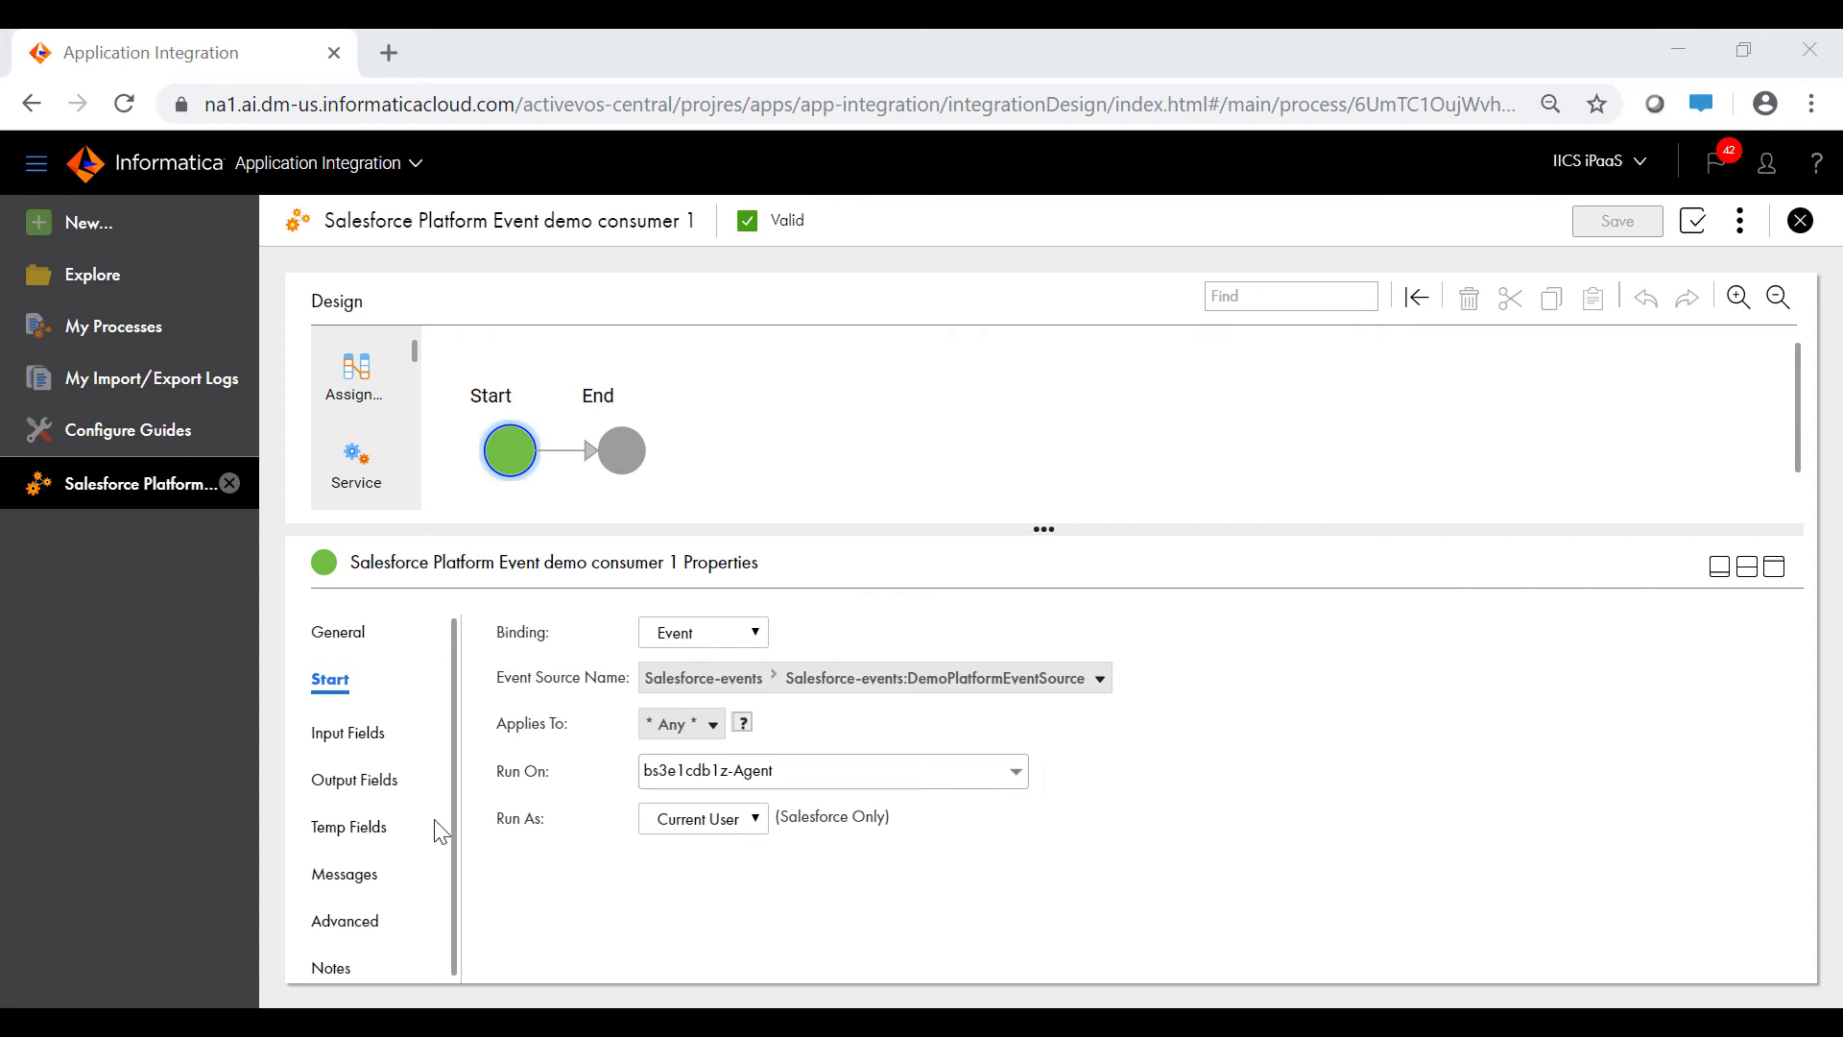
- Show the input fields of the consumer 1 process
{"action": "left_click", "coordinate": [357, 733]}
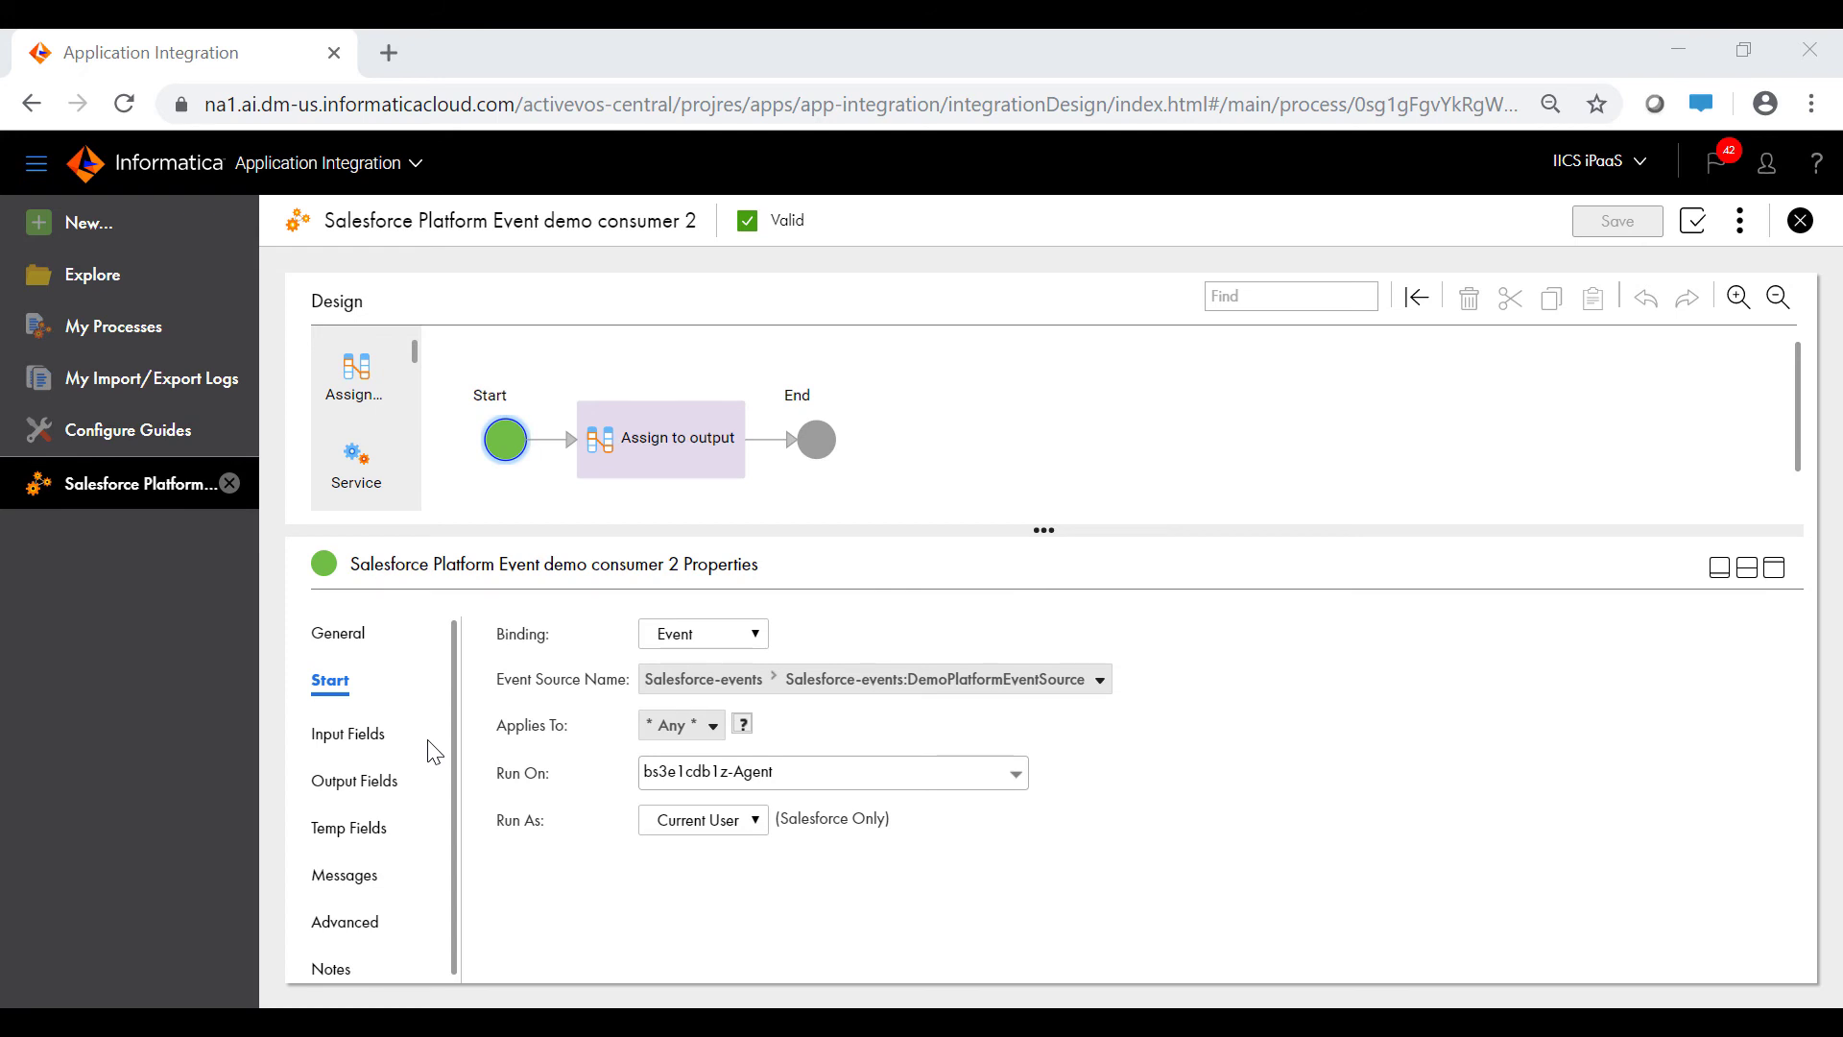
- Review consumer 2's input fields, output fields and the Assign to output step's assignments
{"action": "left_click", "coordinate": [370, 733]}
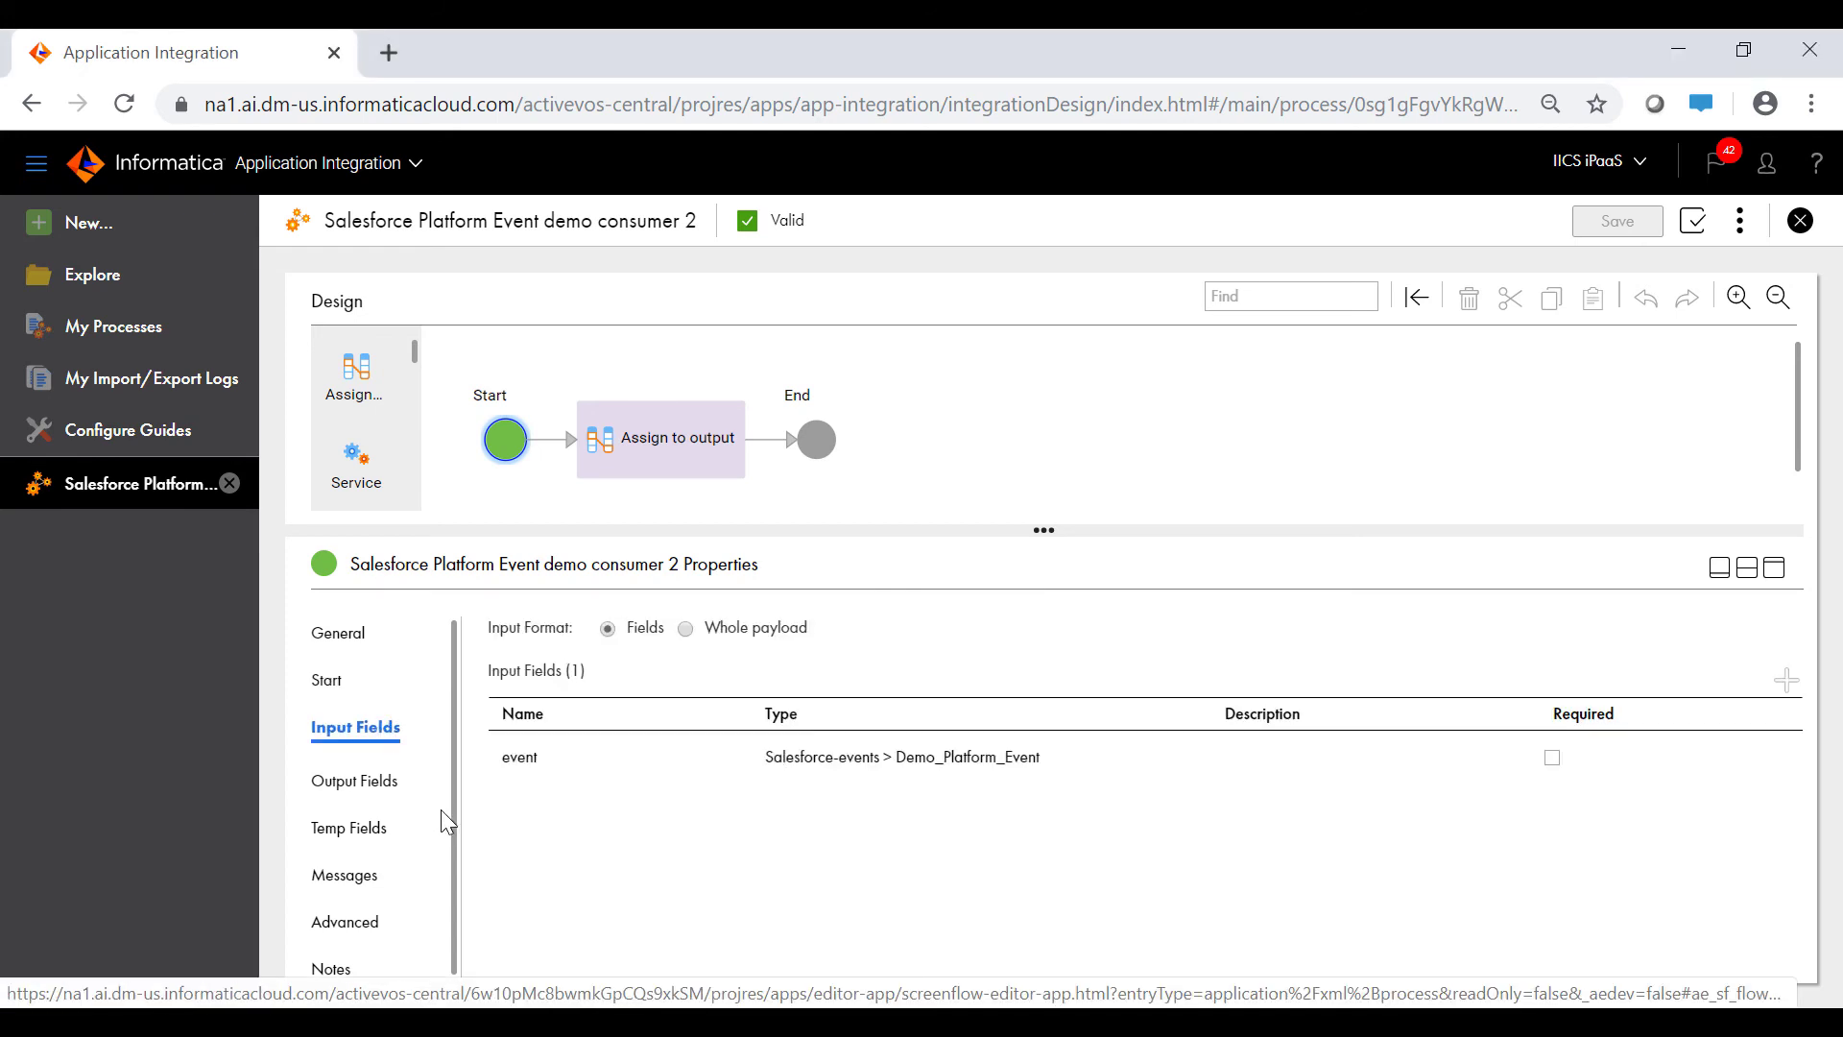
{"action": "left_click", "coordinate": [392, 794]}
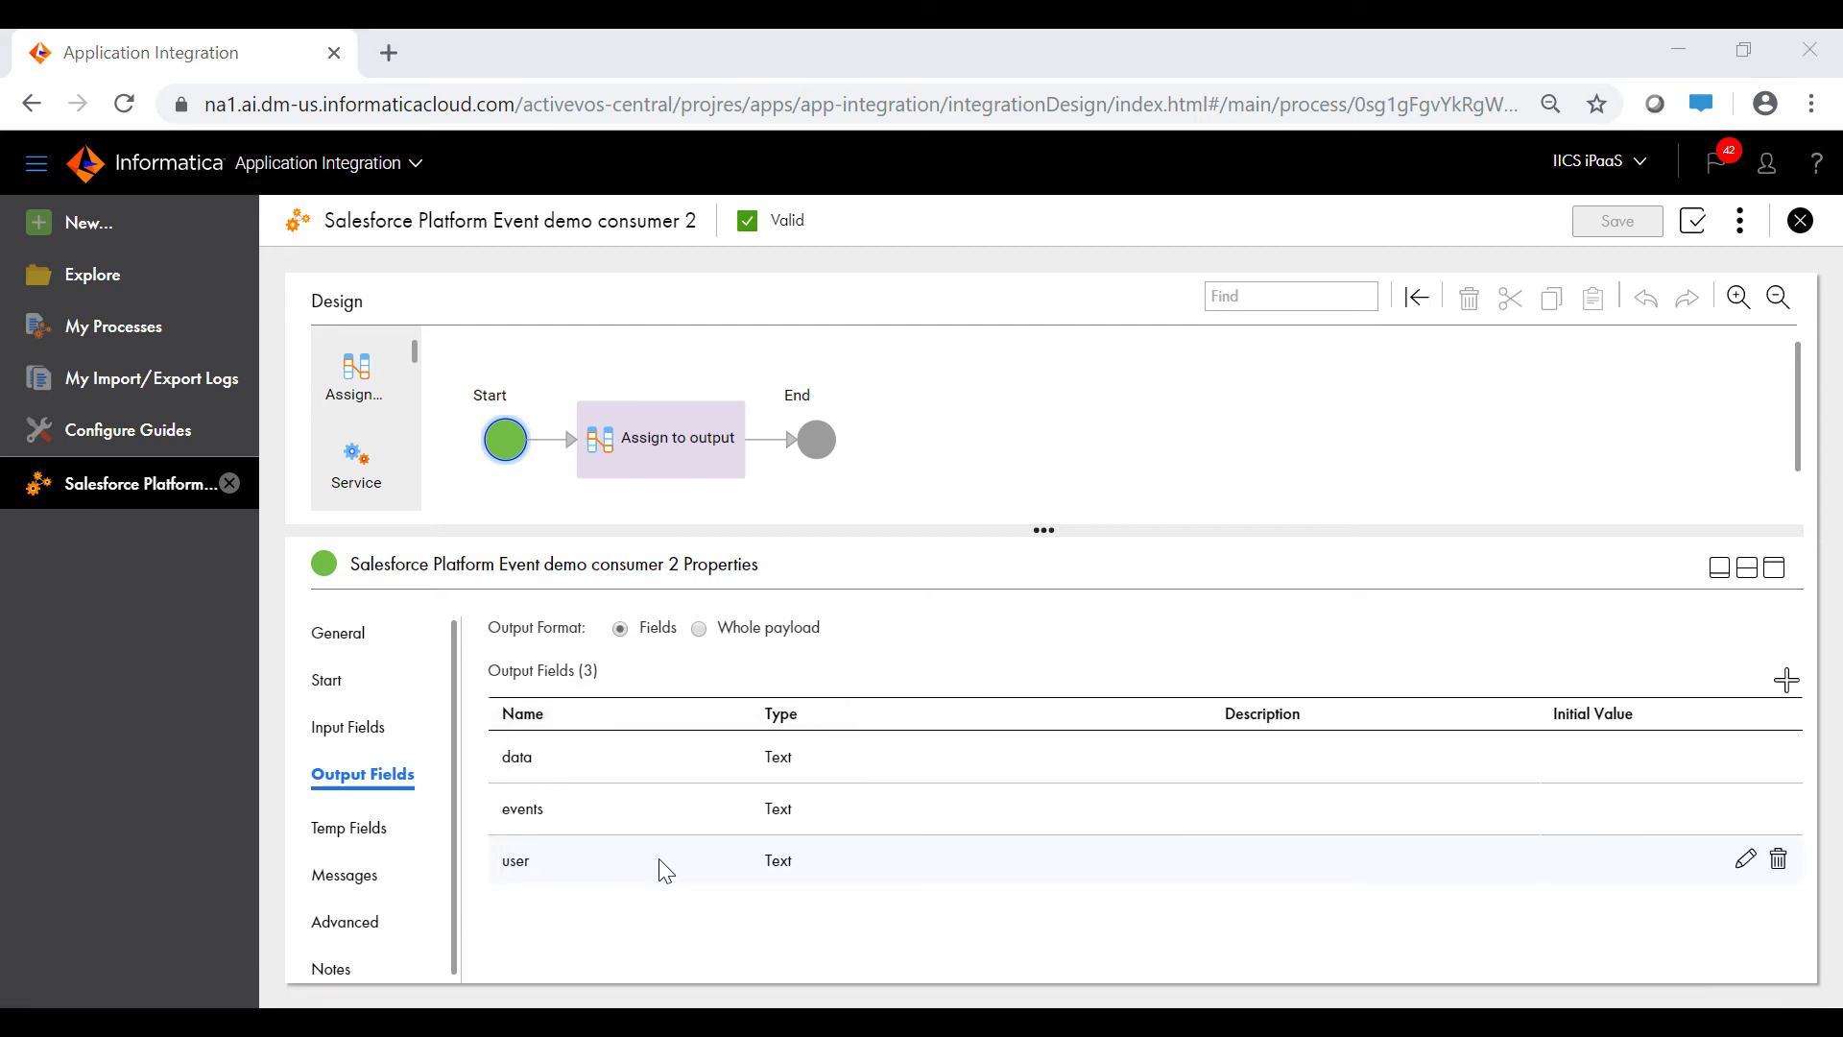
{"action": "left_click", "coordinate": [684, 473]}
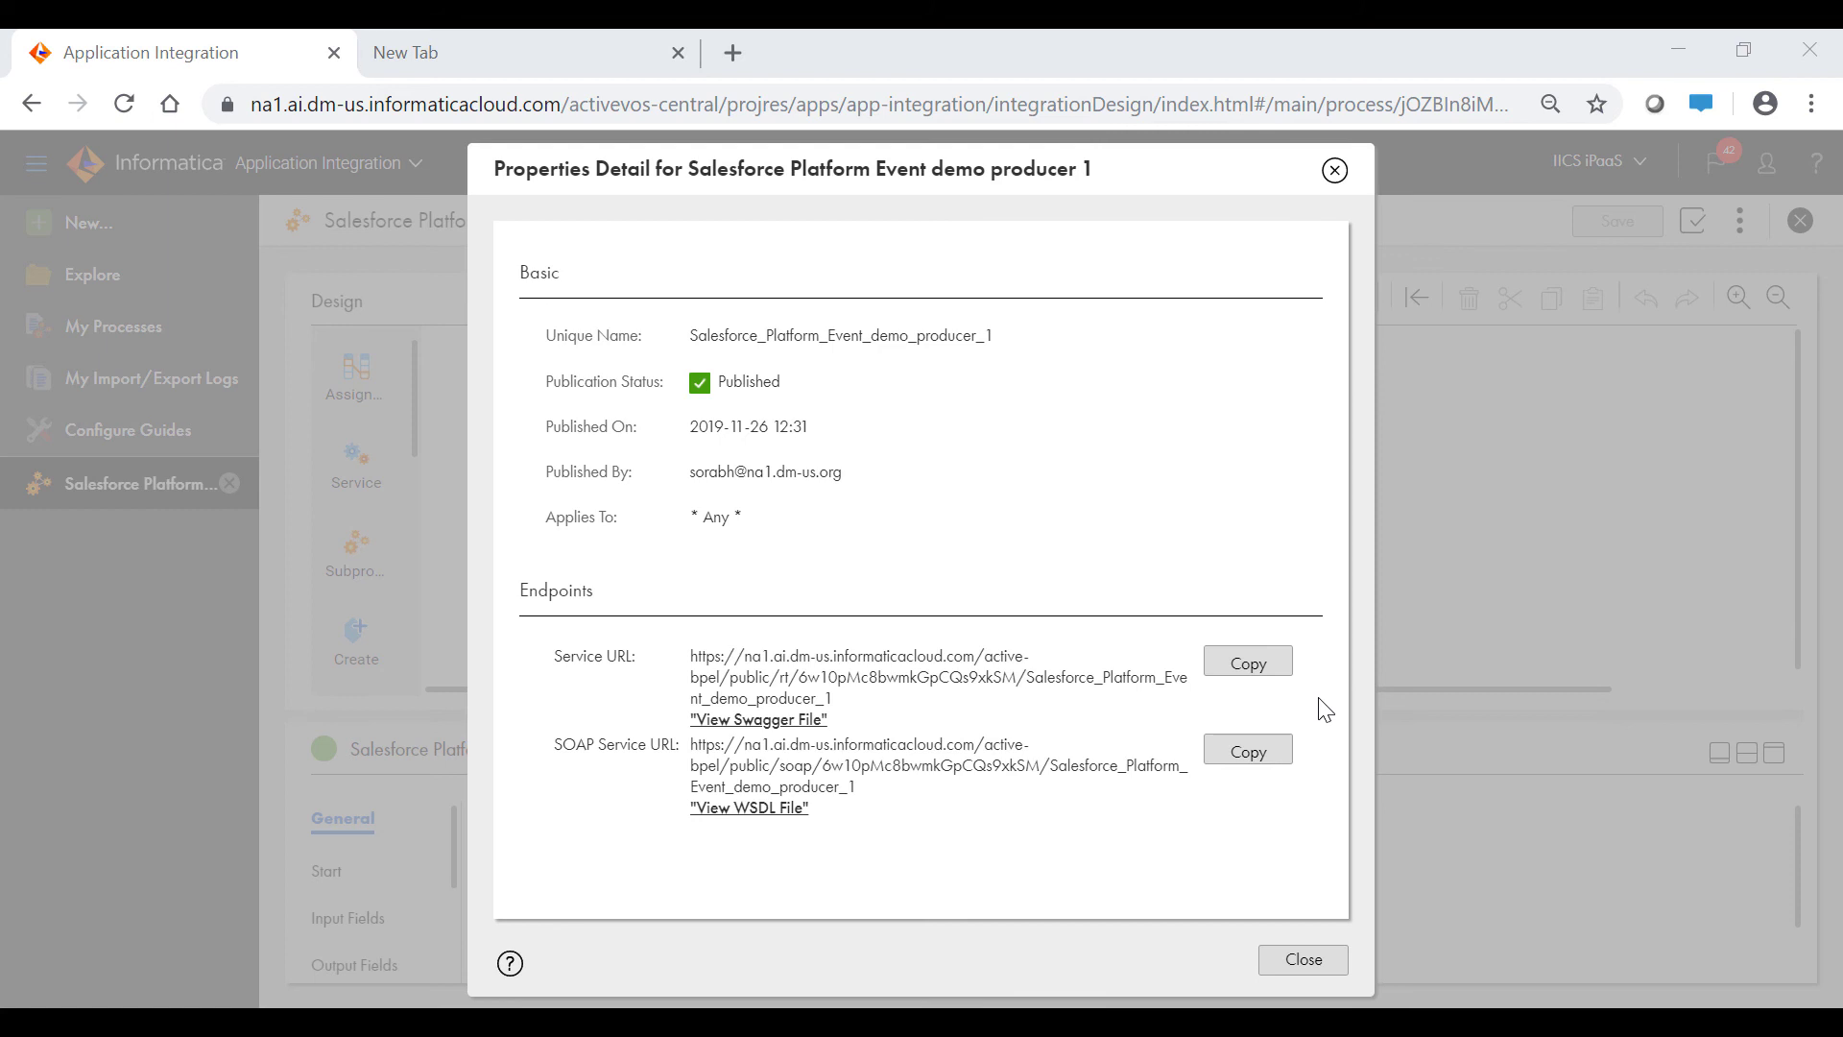
- Run producer 1 by loading its copied service URL in a new browser tab
{"action": "left_click", "coordinate": [1275, 667]}
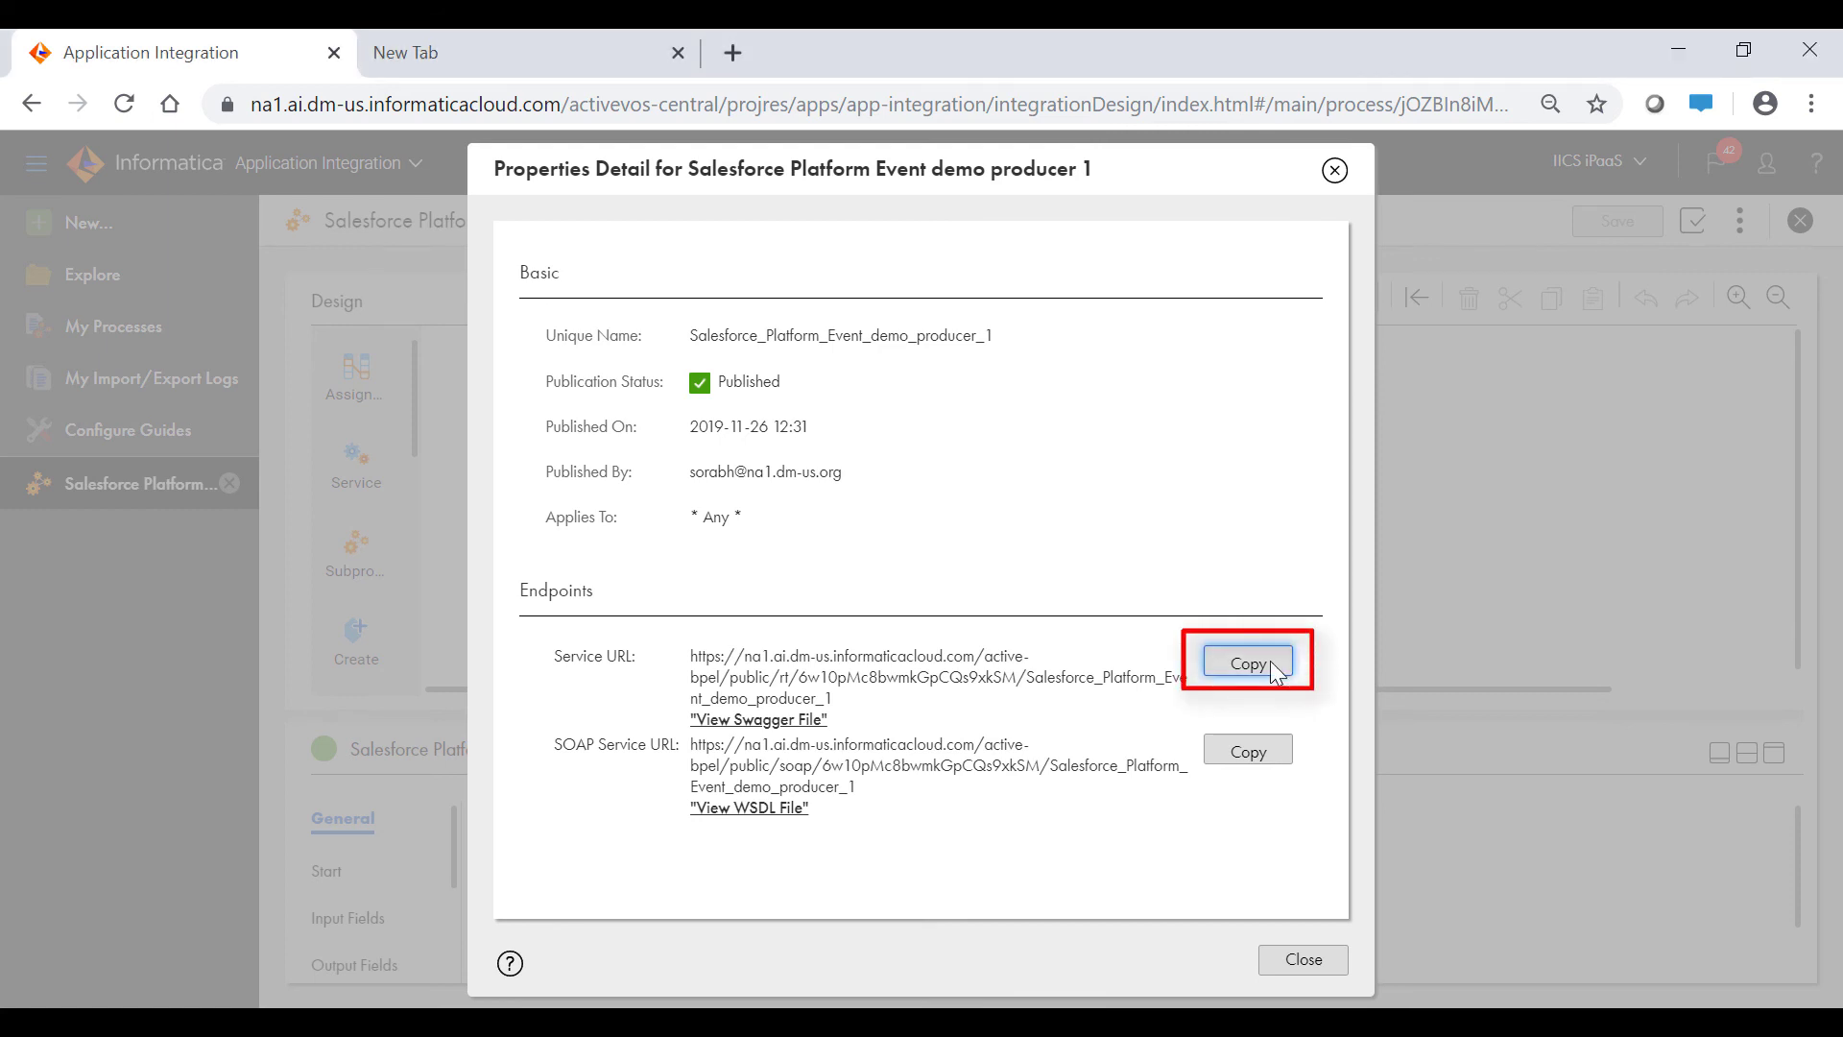
{"action": "left_click", "coordinate": [609, 73]}
{"action": "left_click", "coordinate": [596, 96]}
{"action": "key", "text": "ctrl+v"}
{"action": "key", "text": "Return"}
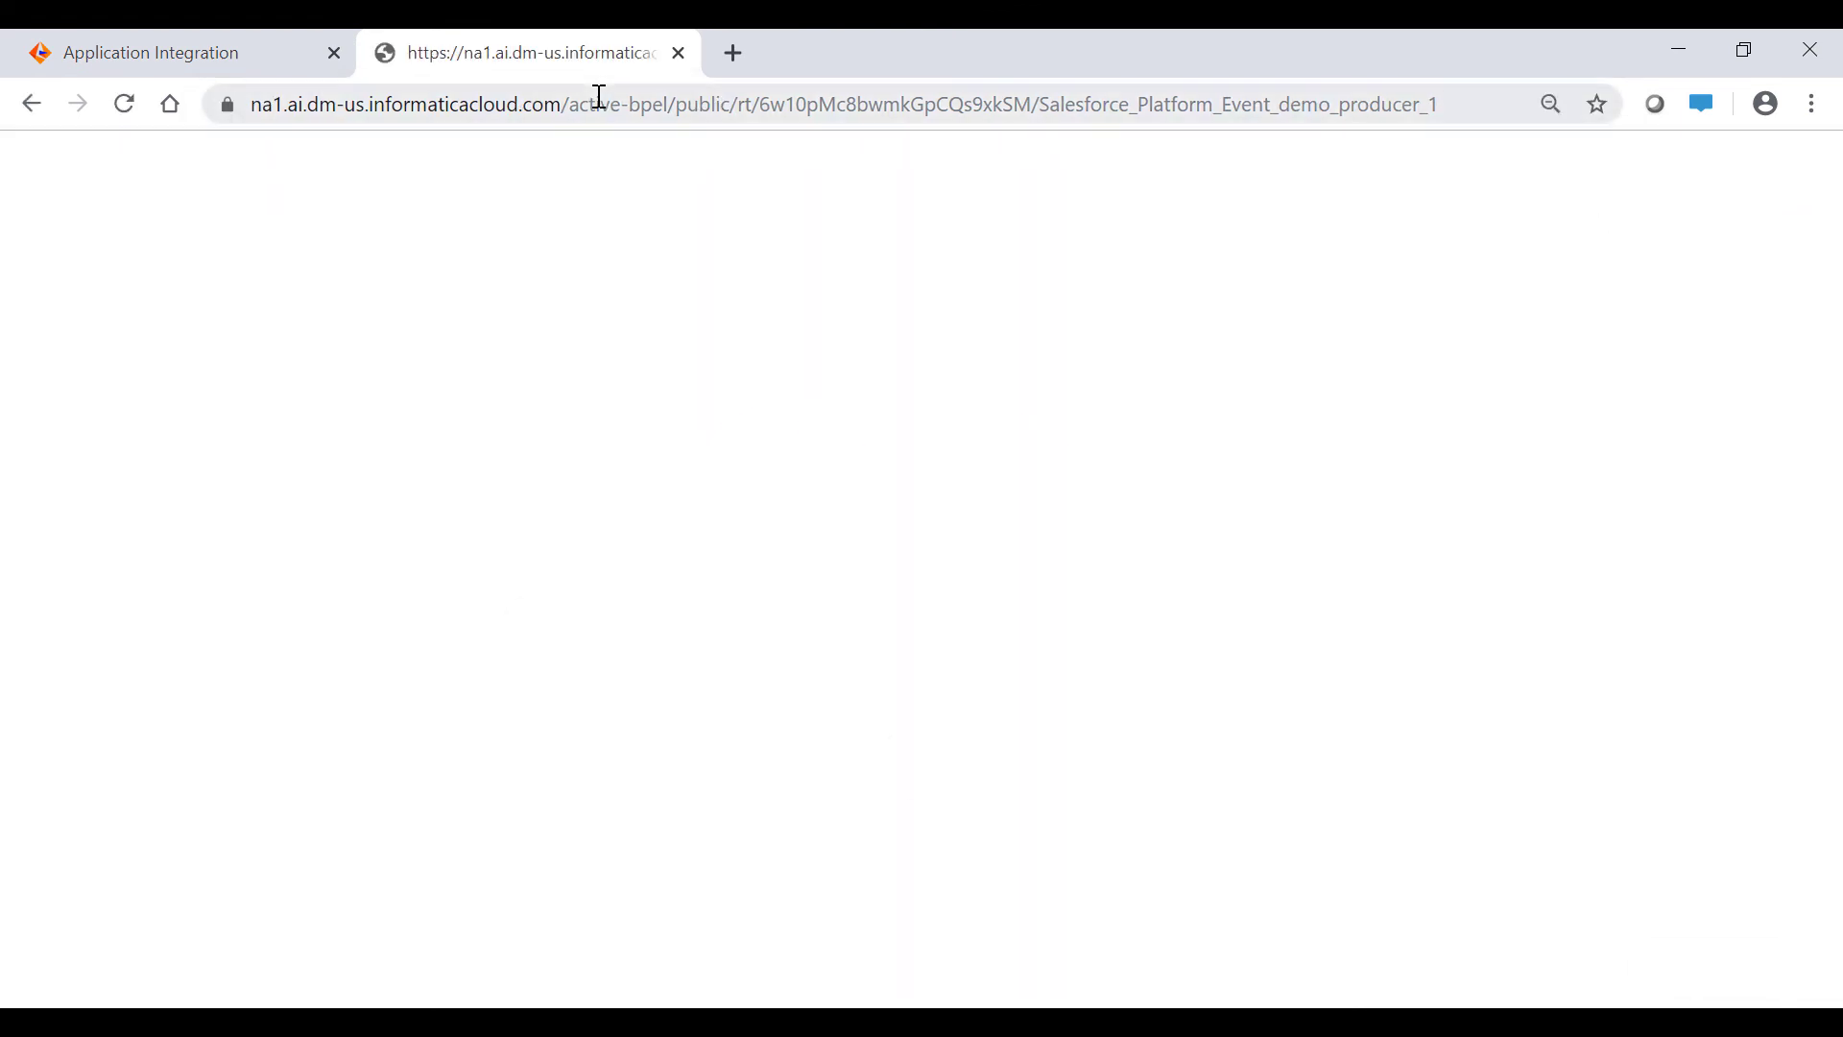
- Close the URL tab and switch to the Application Integration Console
{"action": "key", "text": "ctrl+w"}
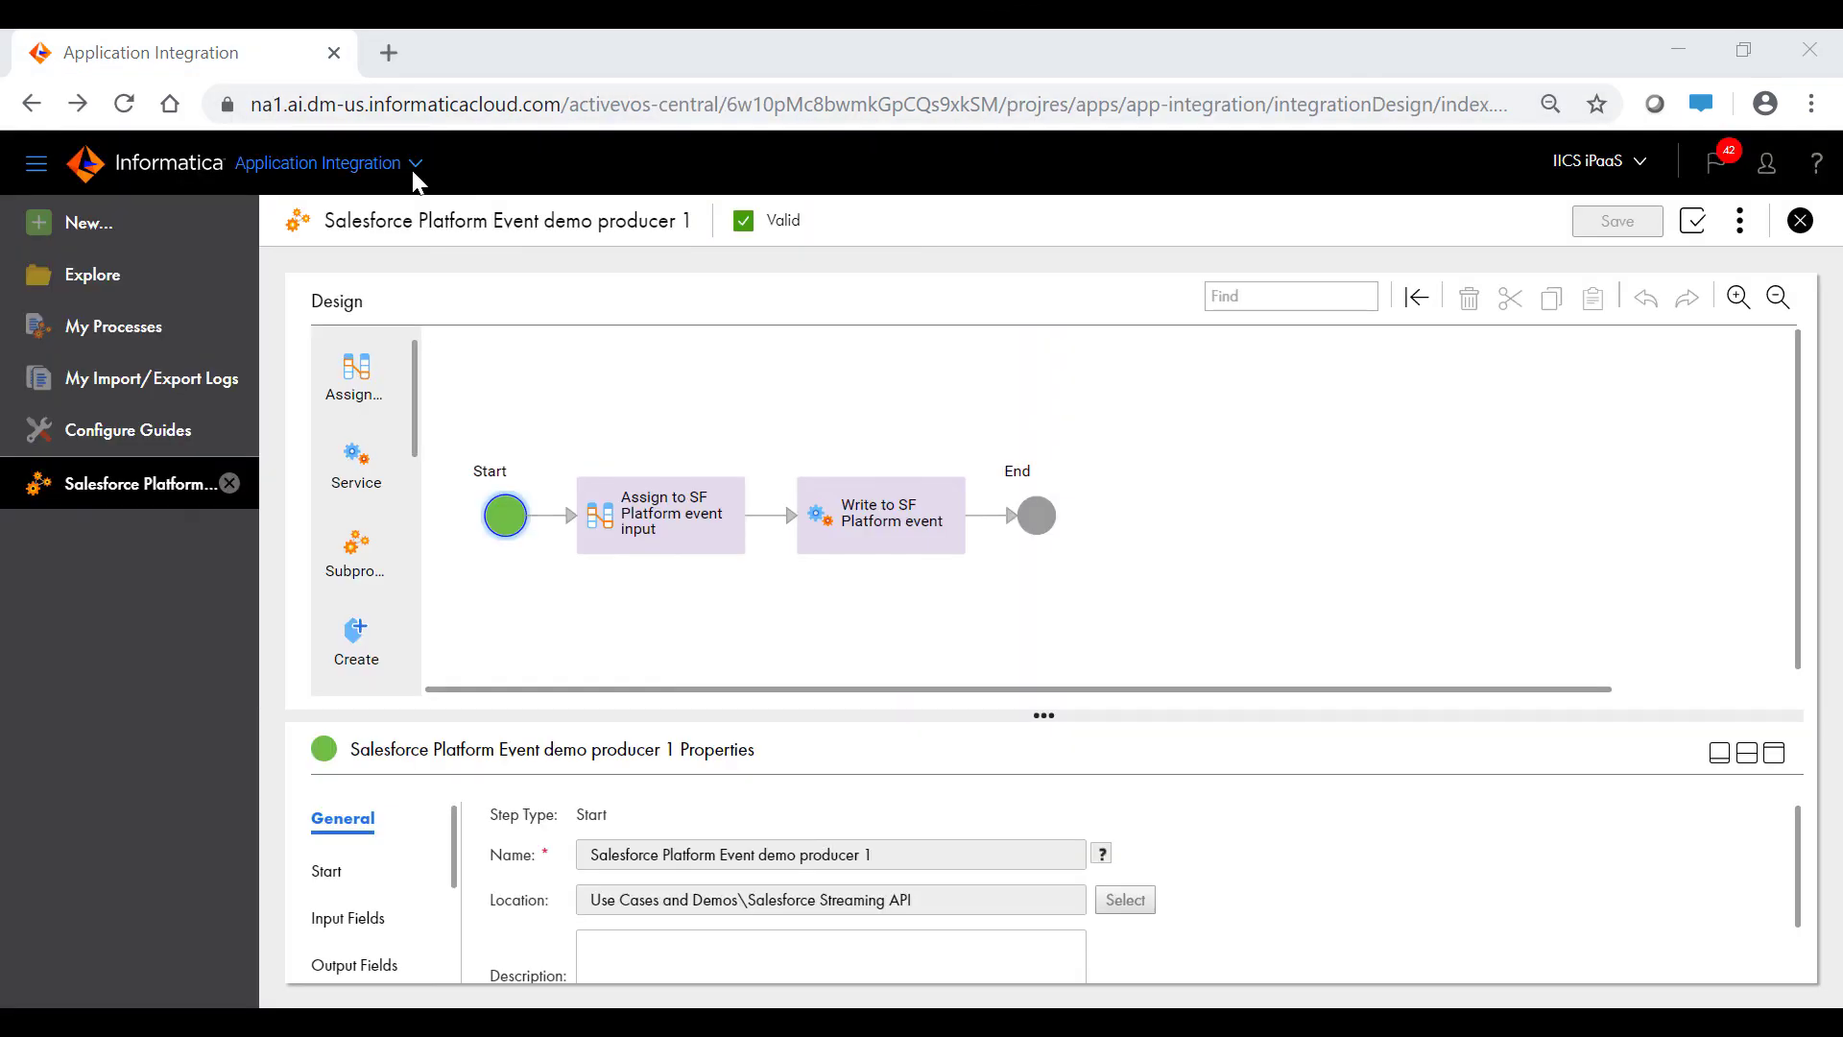
{"action": "left_click", "coordinate": [414, 168]}
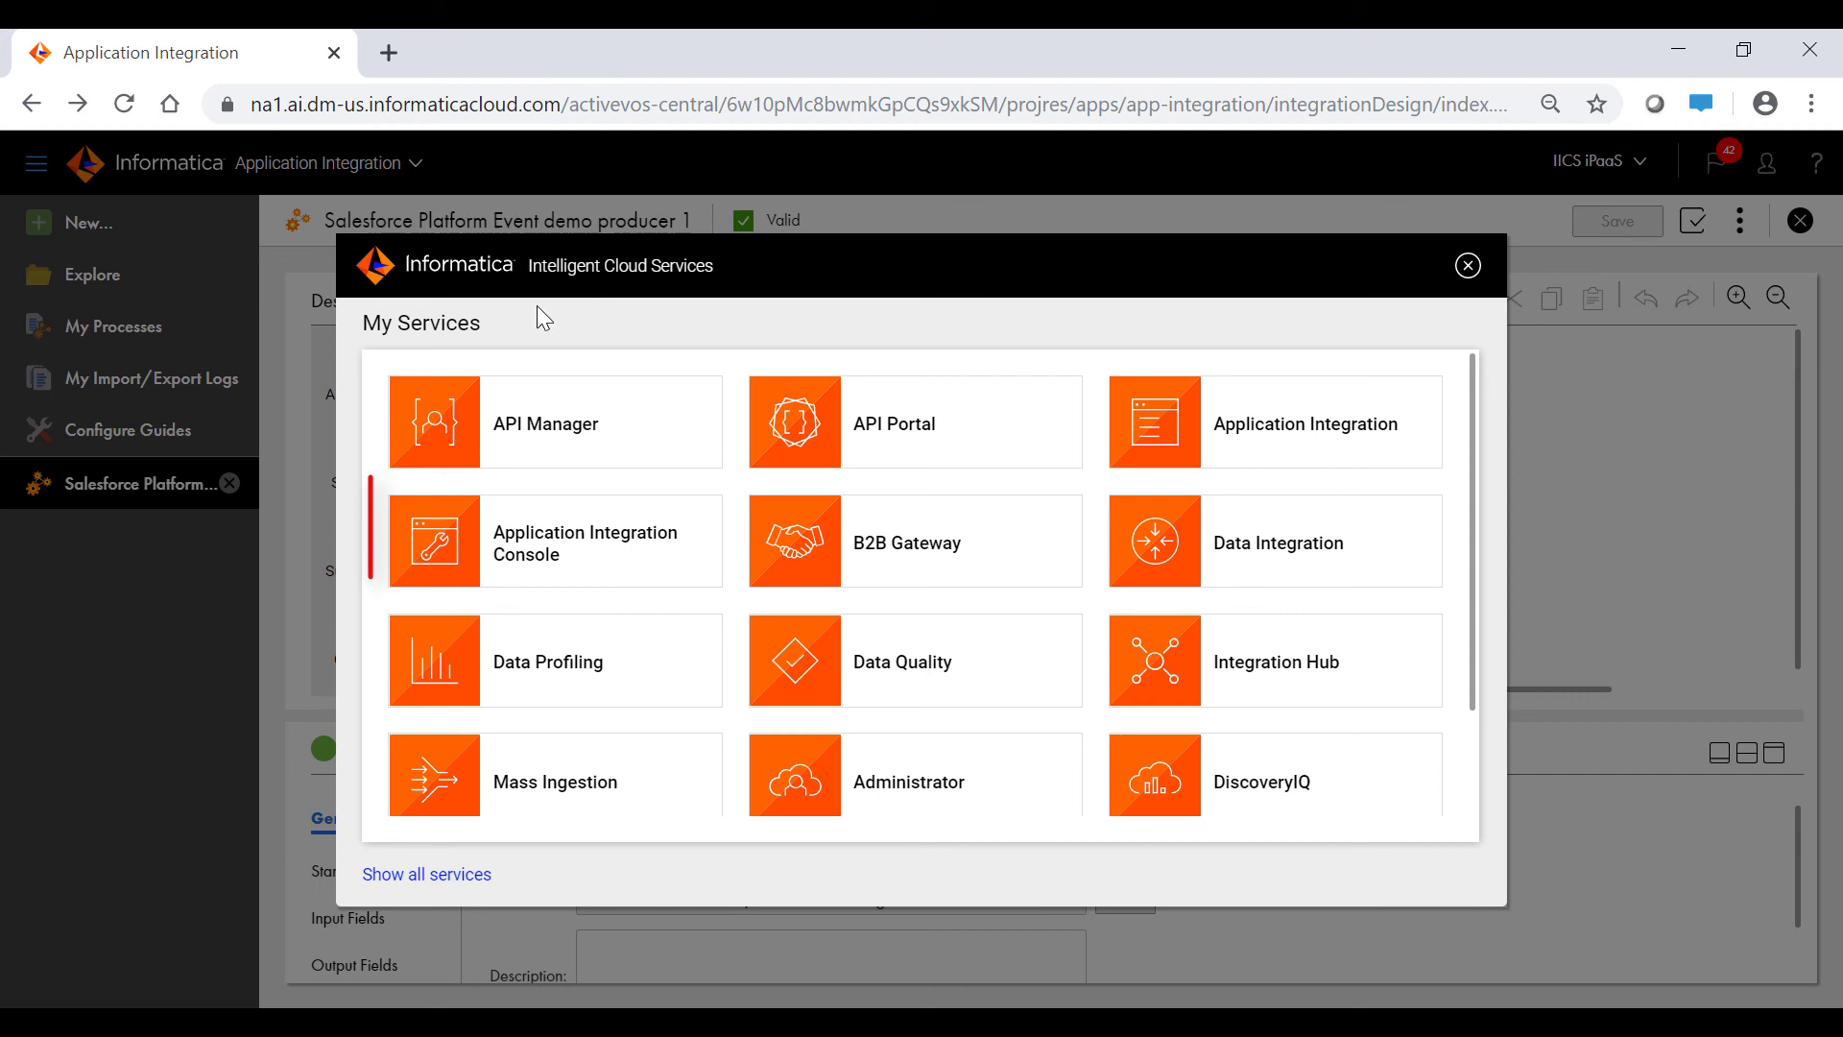
{"action": "left_click", "coordinate": [688, 580]}
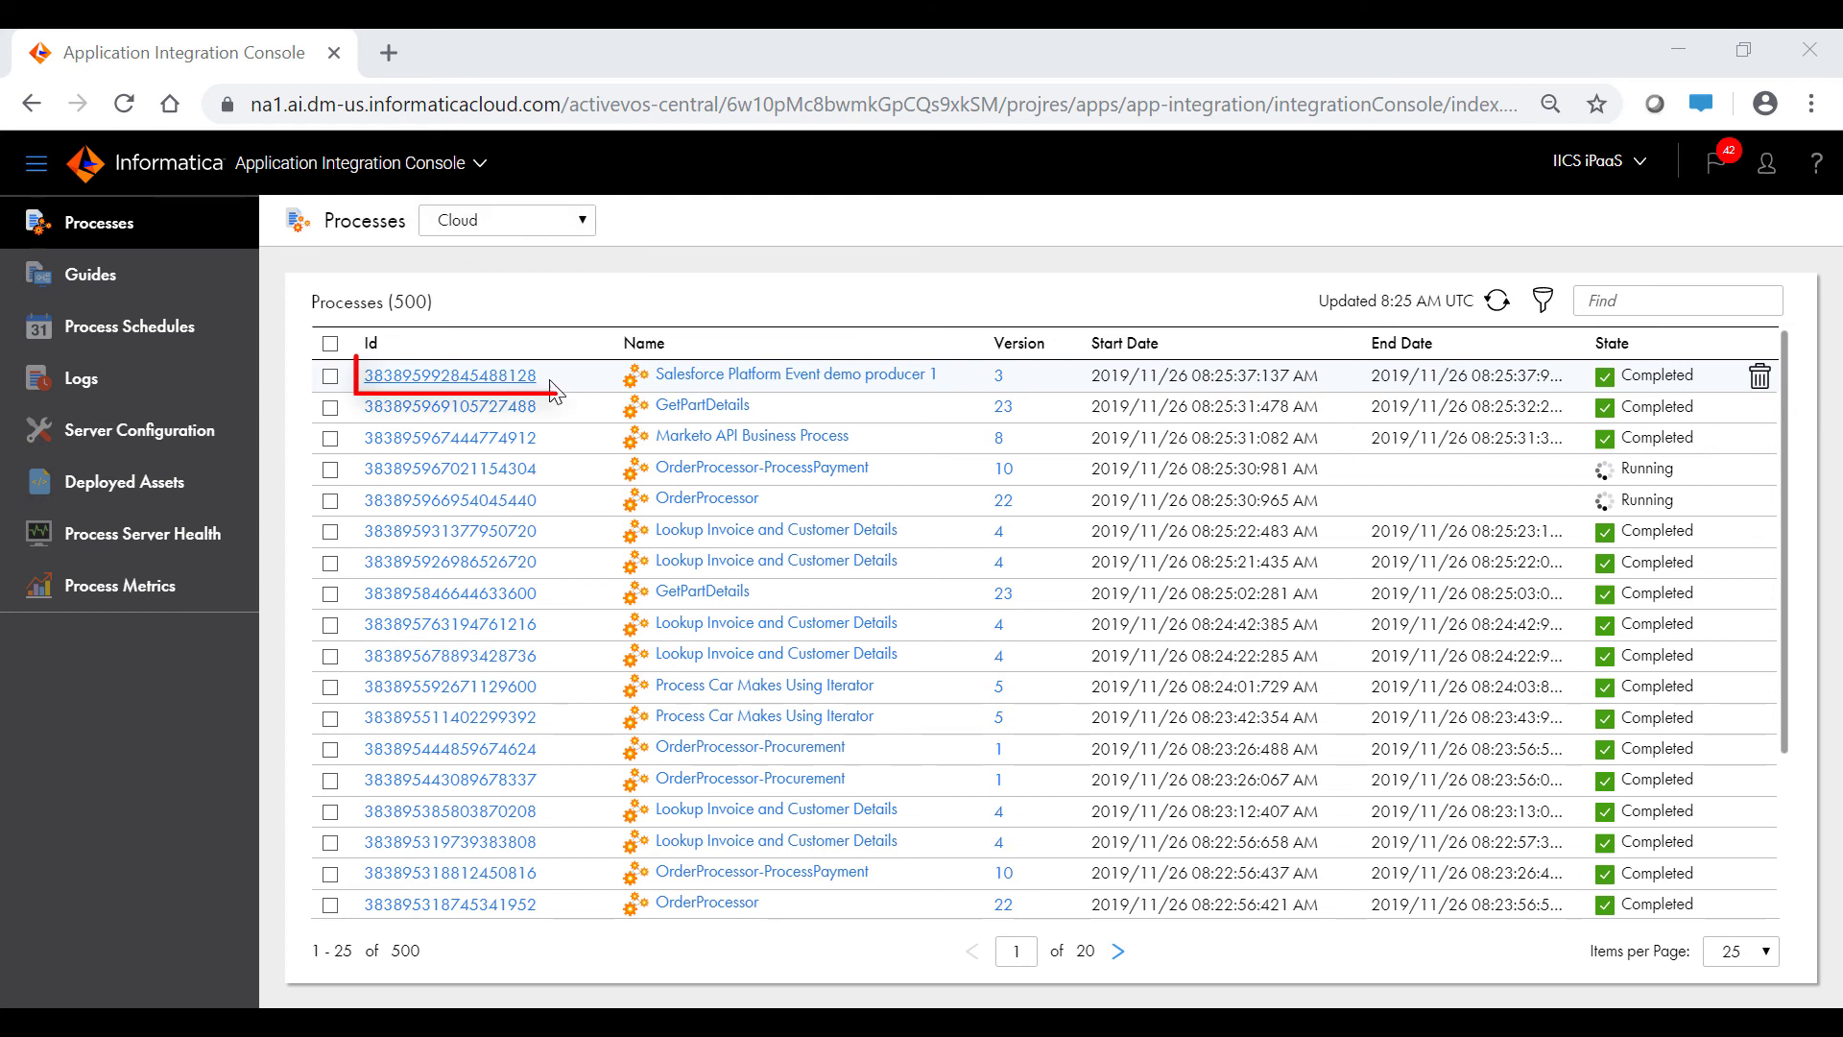
{"action": "left_click", "coordinate": [539, 386]}
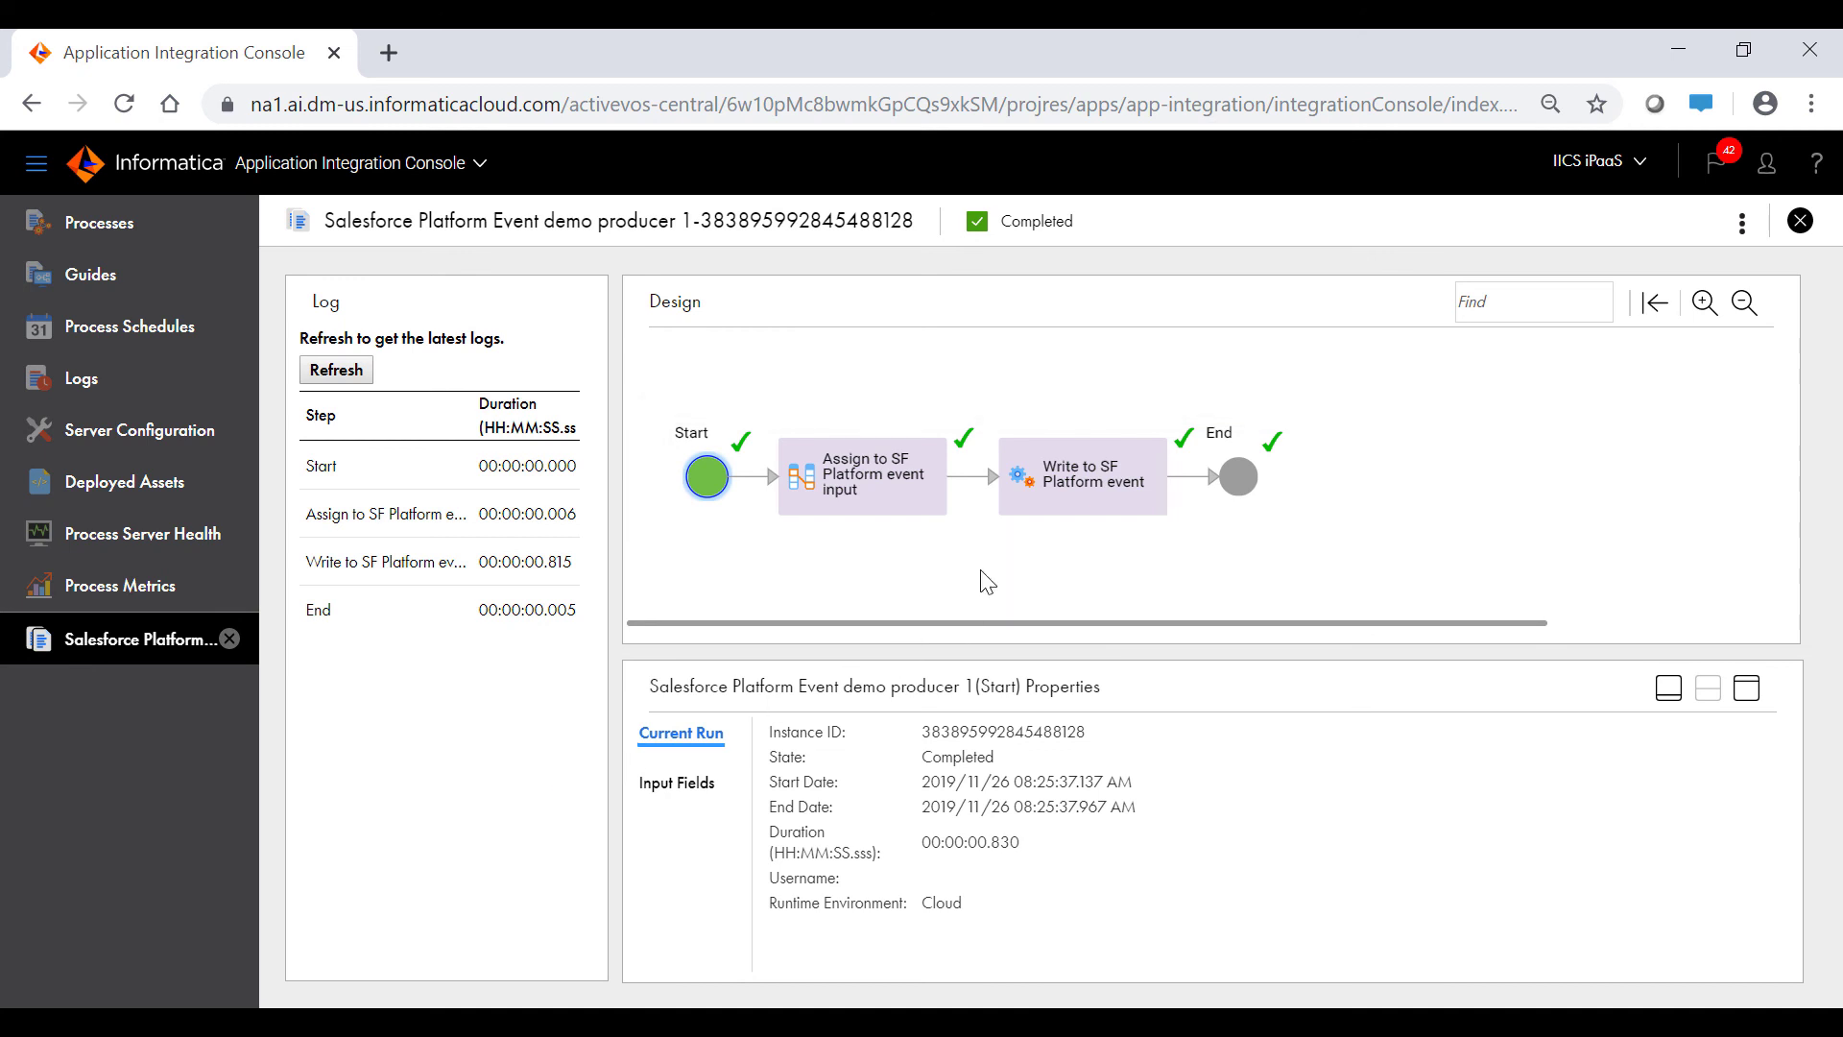
{"action": "left_click", "coordinate": [1083, 514]}
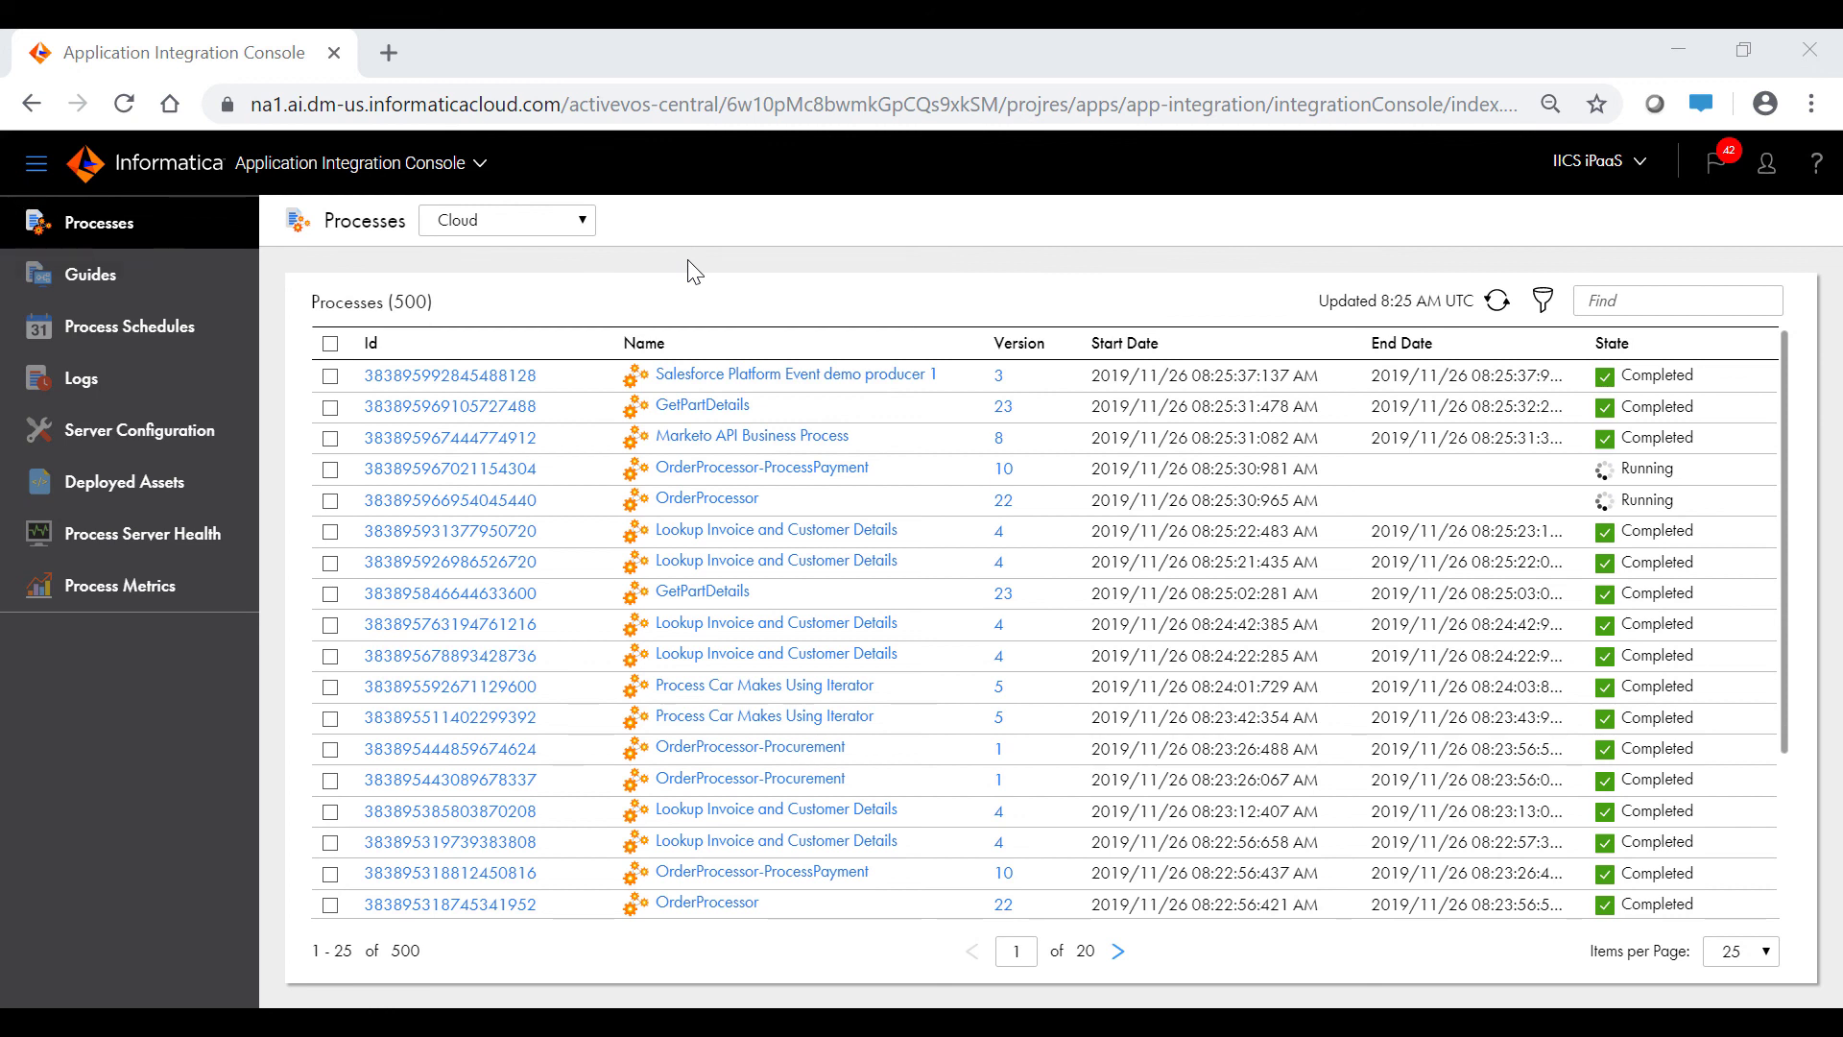
- List processes run on bs3e1cdb1z-Agent and open consumer 1 run 296072's details
{"action": "left_click", "coordinate": [582, 224]}
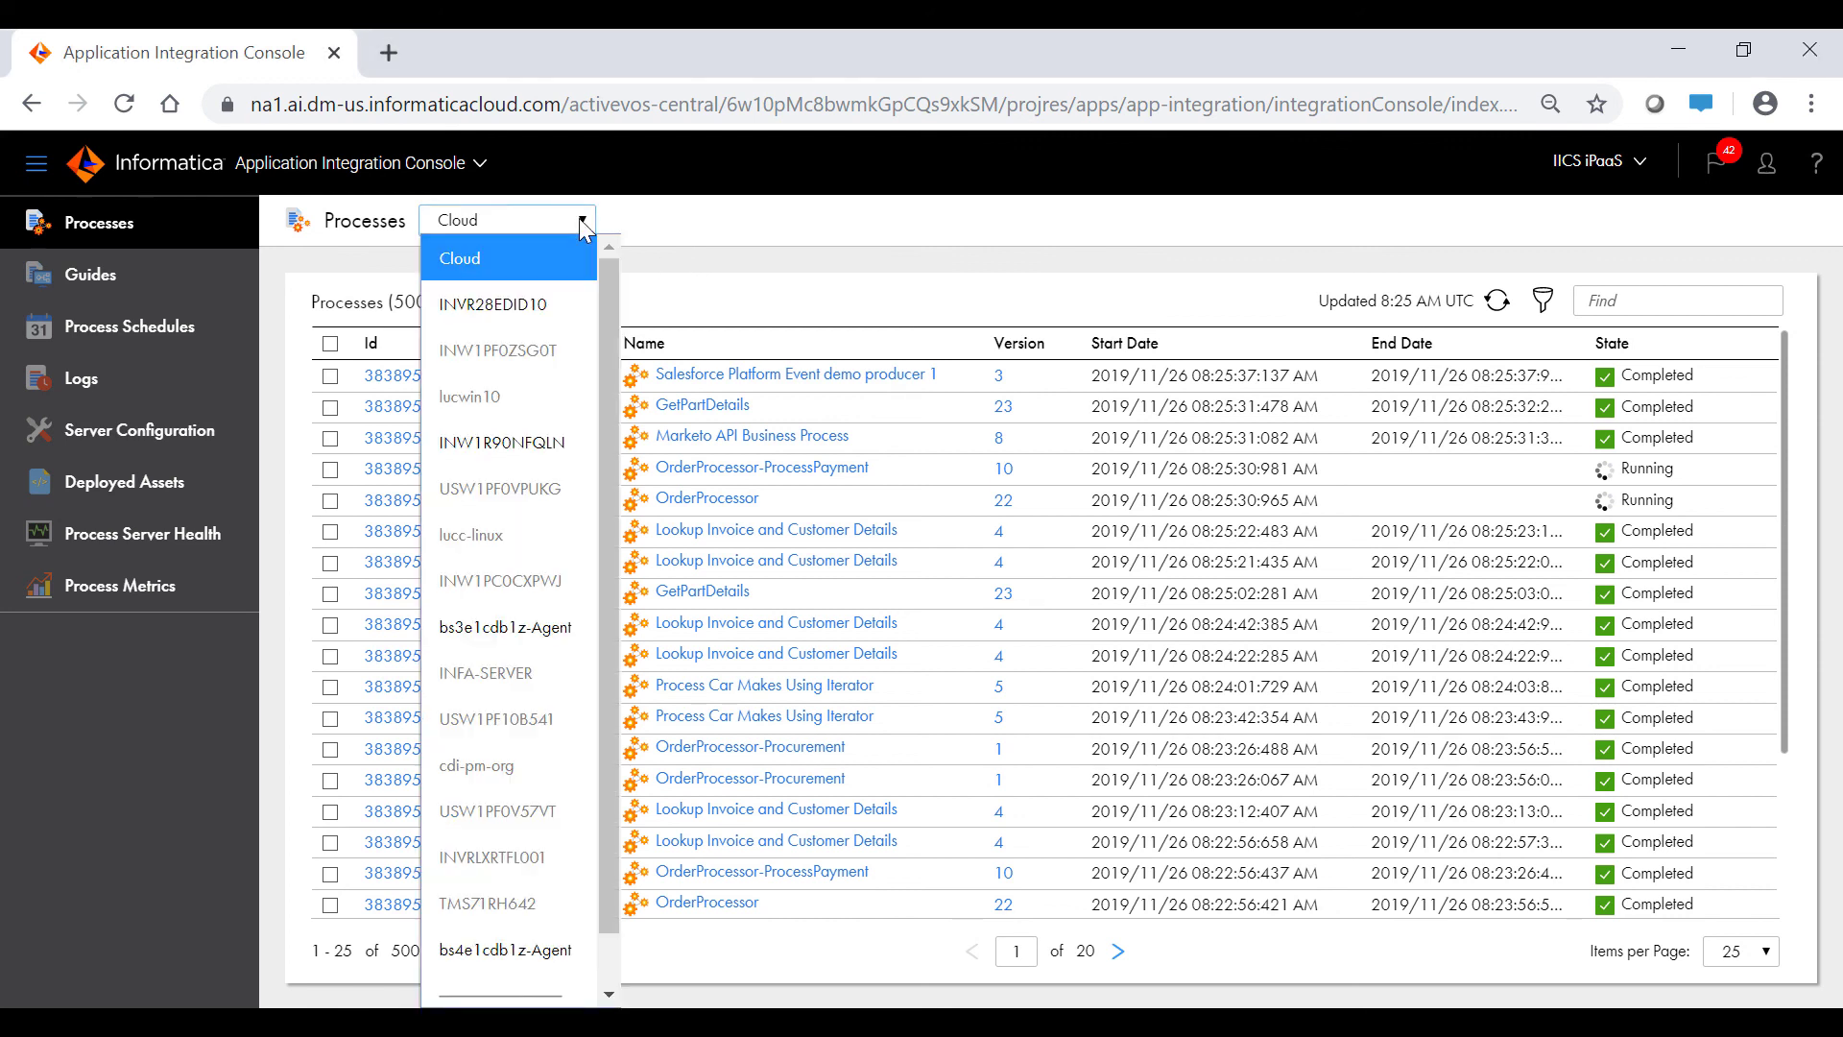
{"action": "left_click", "coordinate": [499, 627]}
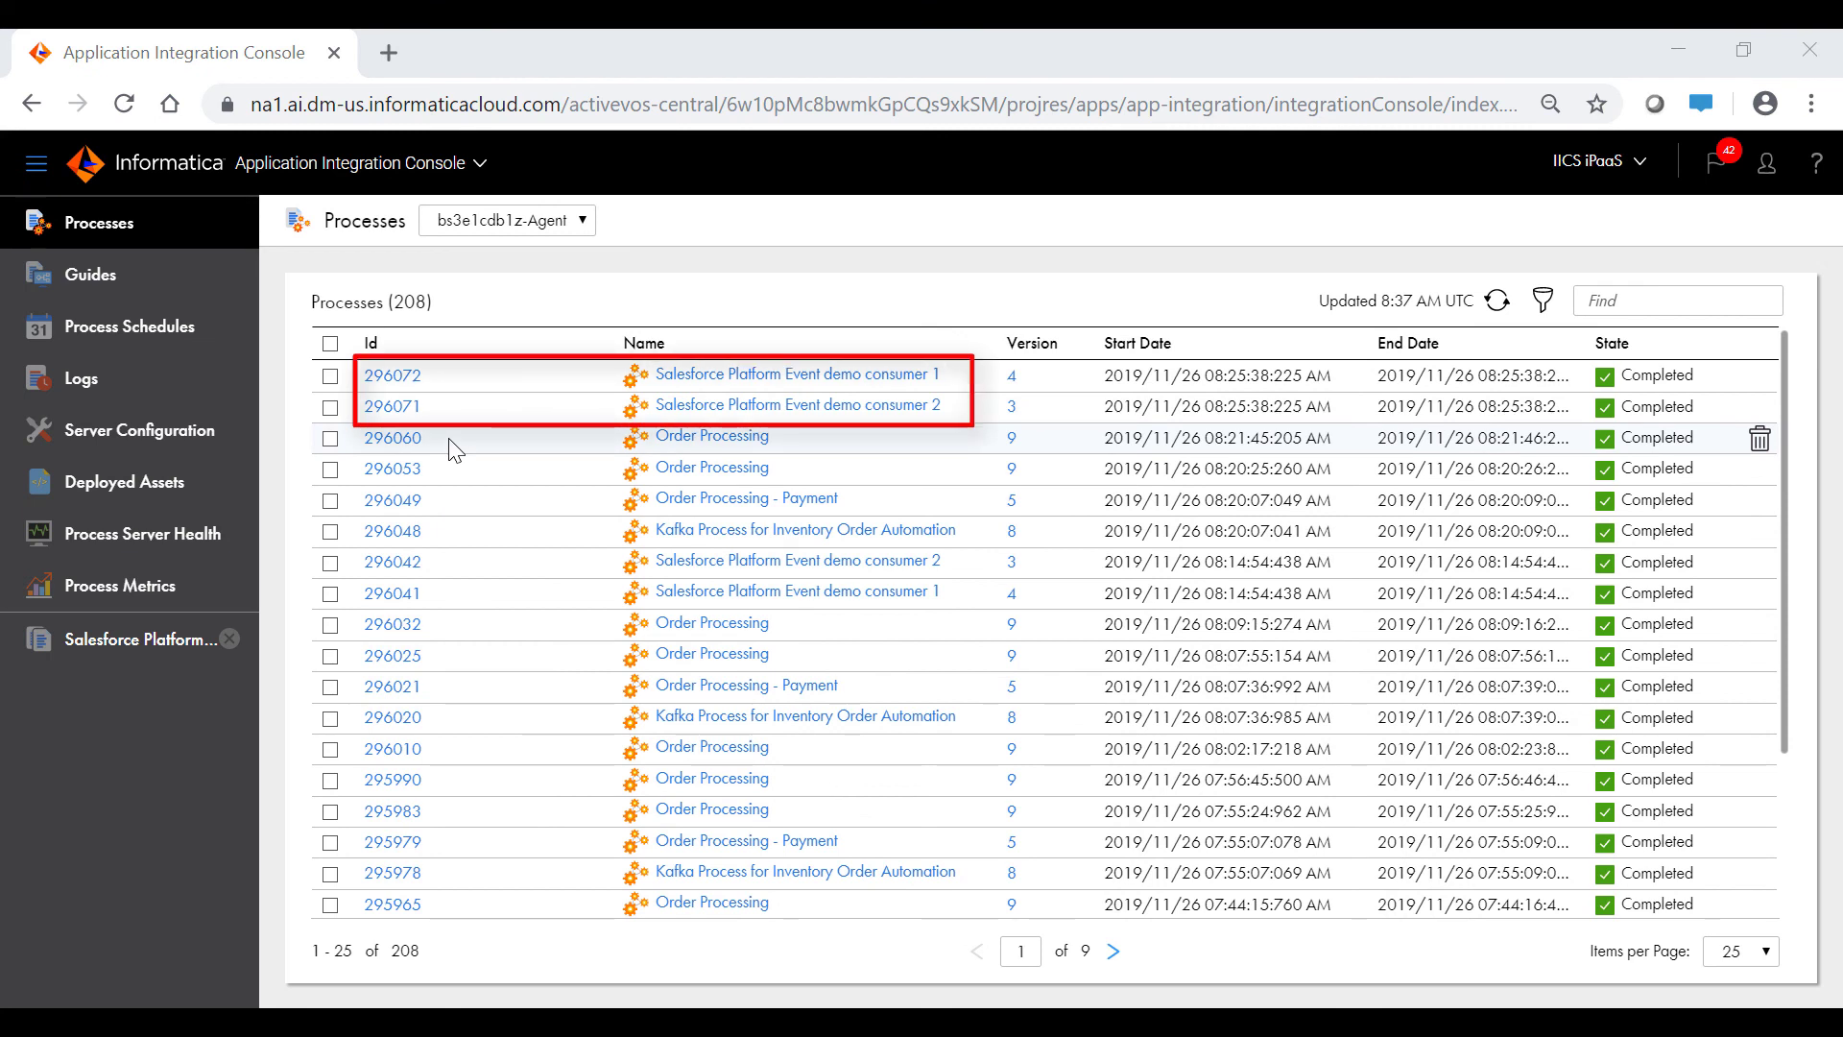
{"action": "left_click", "coordinate": [408, 376]}
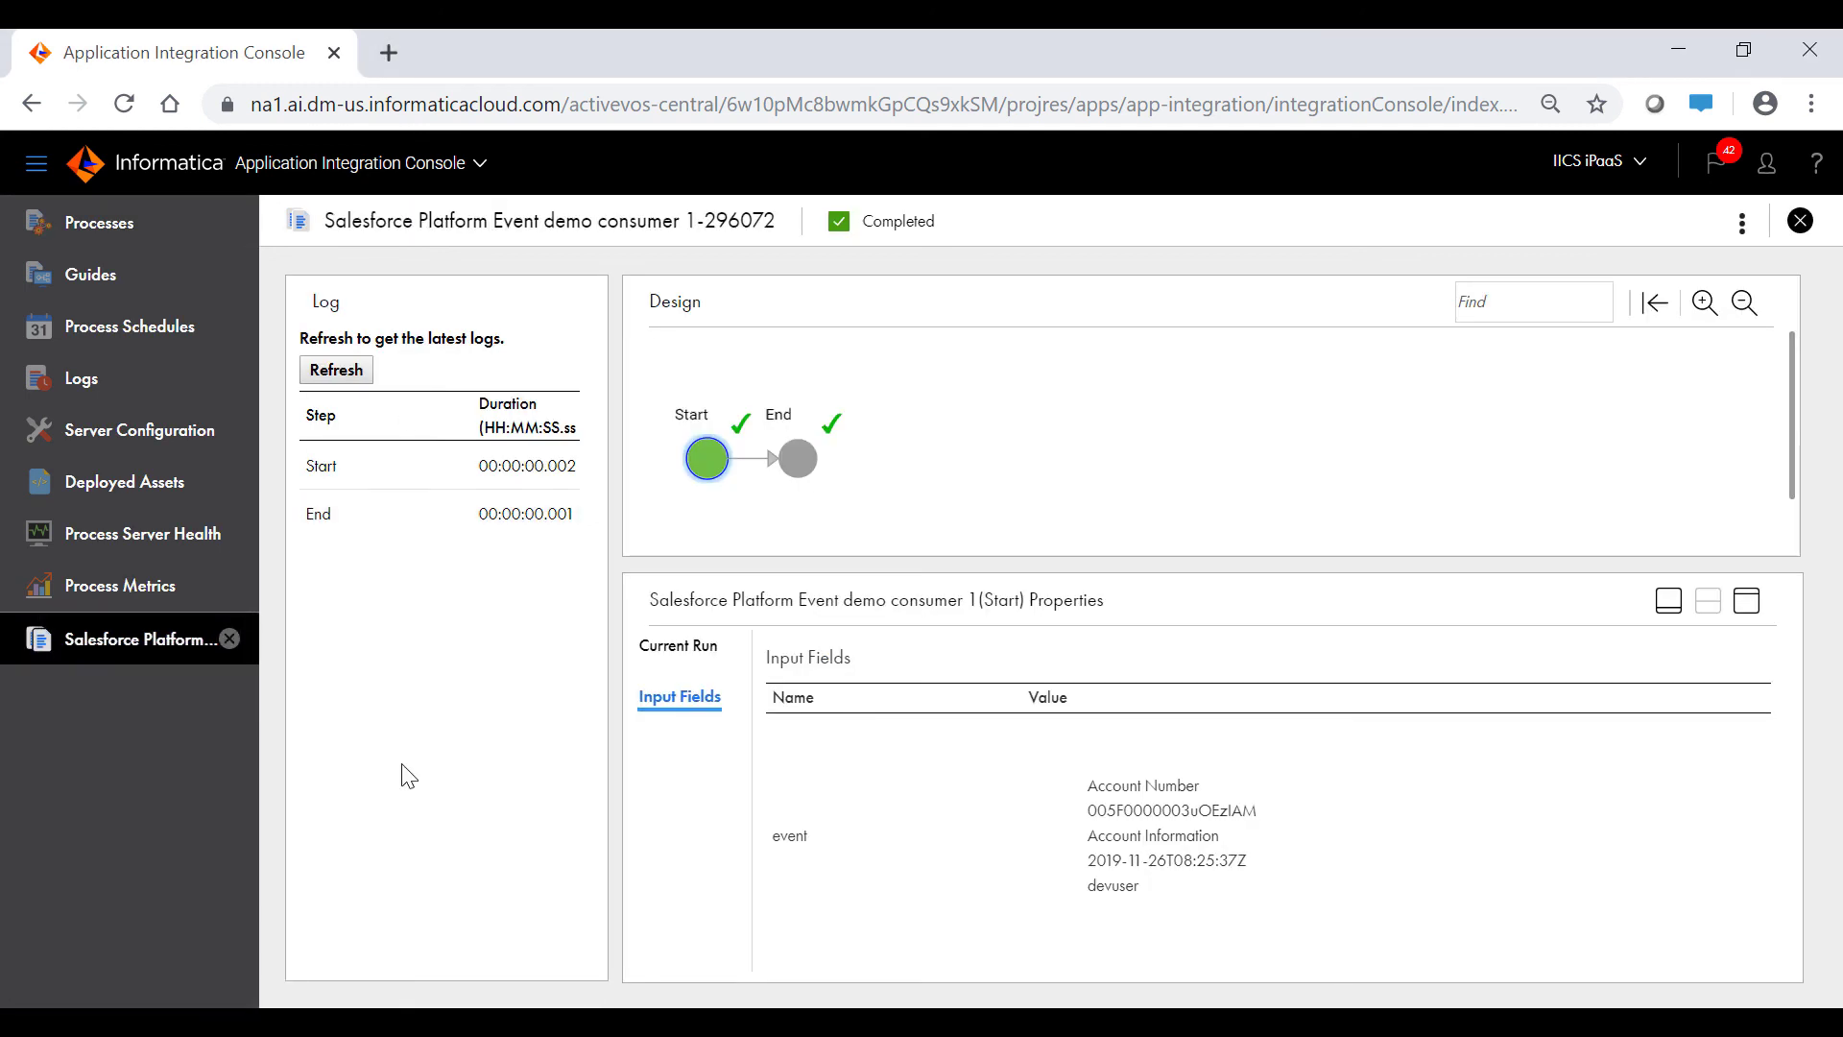